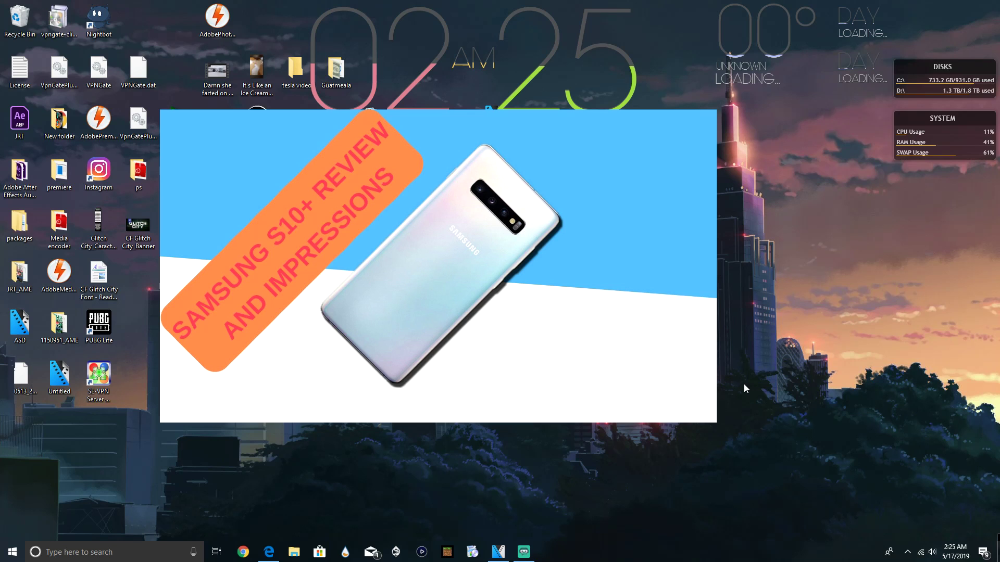
Open Chrome in a maximized window and go to canva.com/login.
{"action": "left_click", "coordinate": [243, 552]}
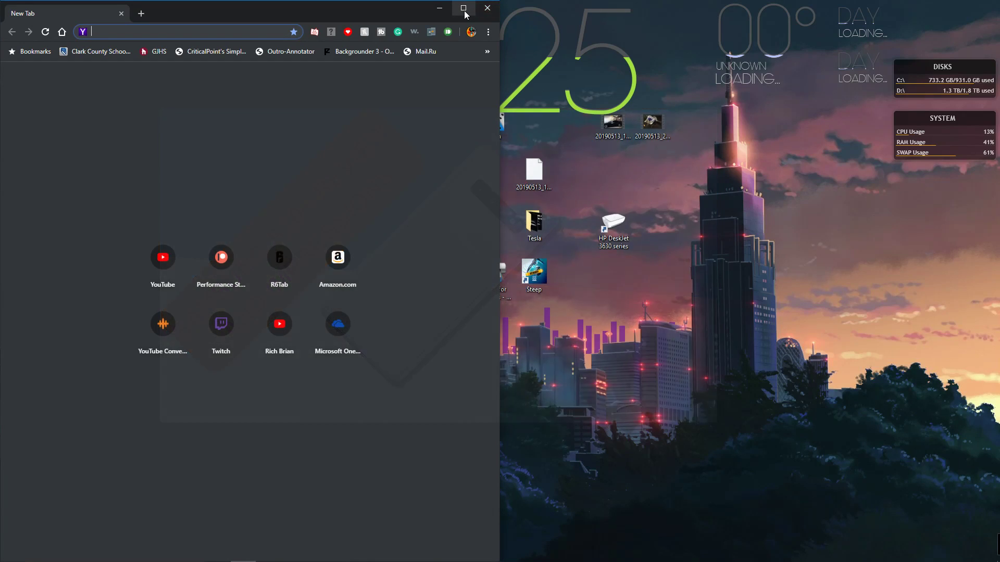
{"action": "left_click", "coordinate": [463, 8]}
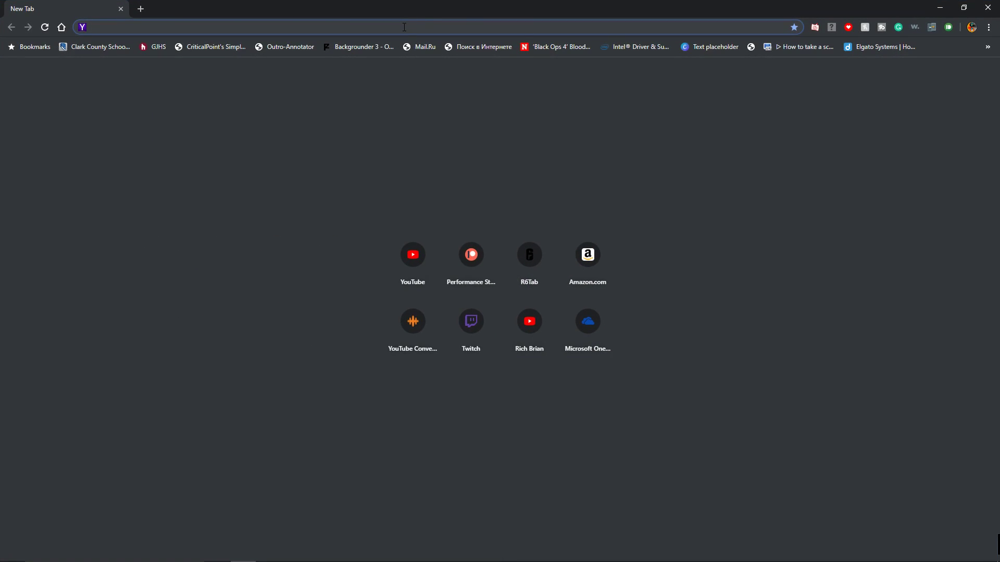
{"action": "type", "text": "canva.com/login"}
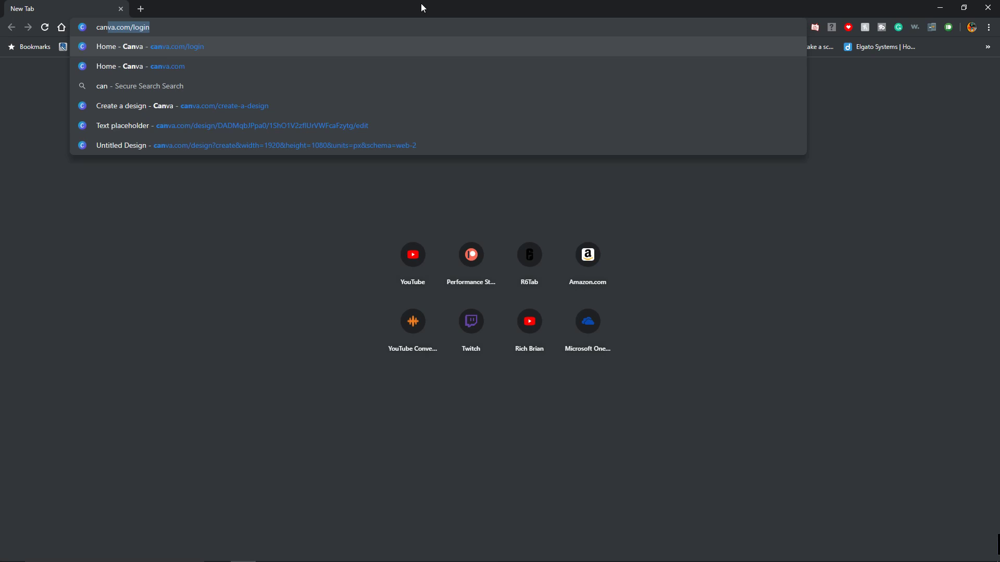
{"action": "key", "text": "Return"}
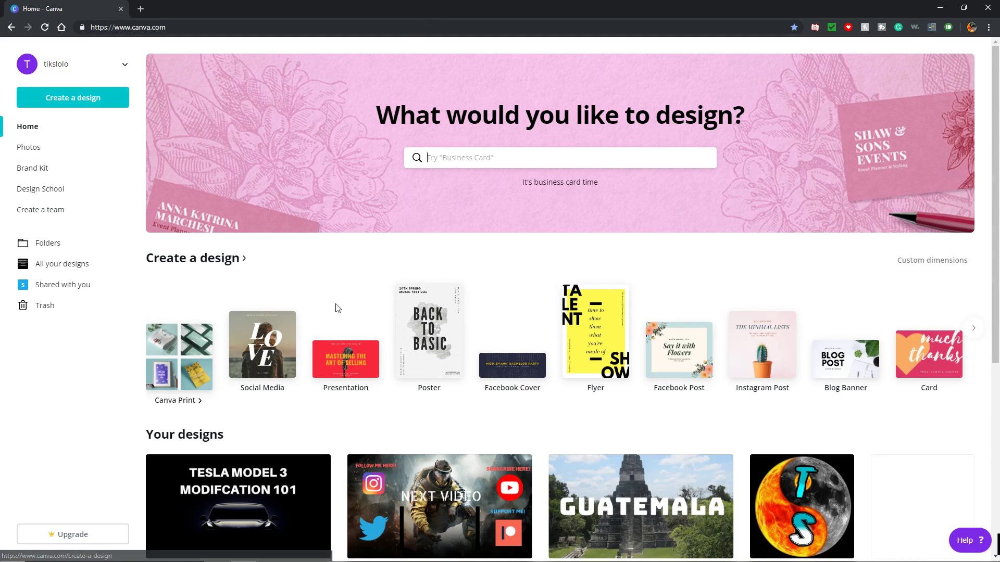
Create a new blank design with custom dimensions of 1920 x 1080 px.
{"action": "scroll", "coordinate": [414, 422], "scroll_direction": "down", "scroll_amount": 1}
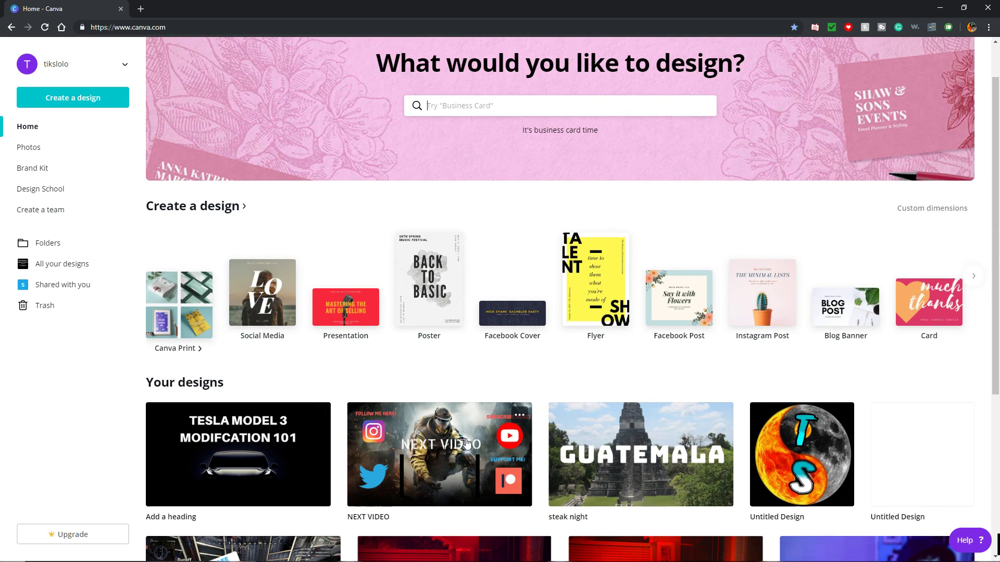
{"action": "scroll", "coordinate": [465, 437], "scroll_direction": "down", "scroll_amount": 1}
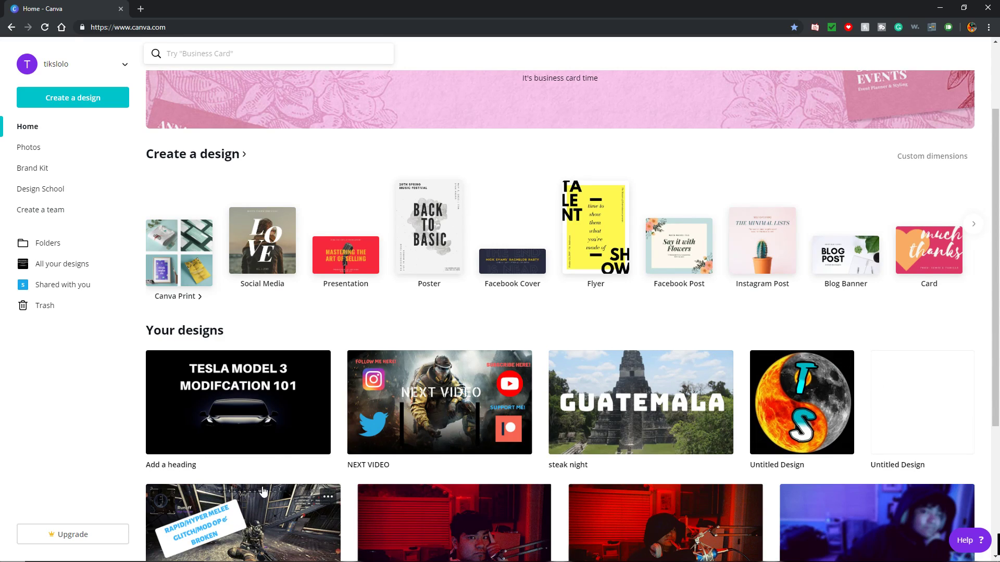
{"action": "scroll", "coordinate": [279, 478], "scroll_direction": "up", "scroll_amount": 2}
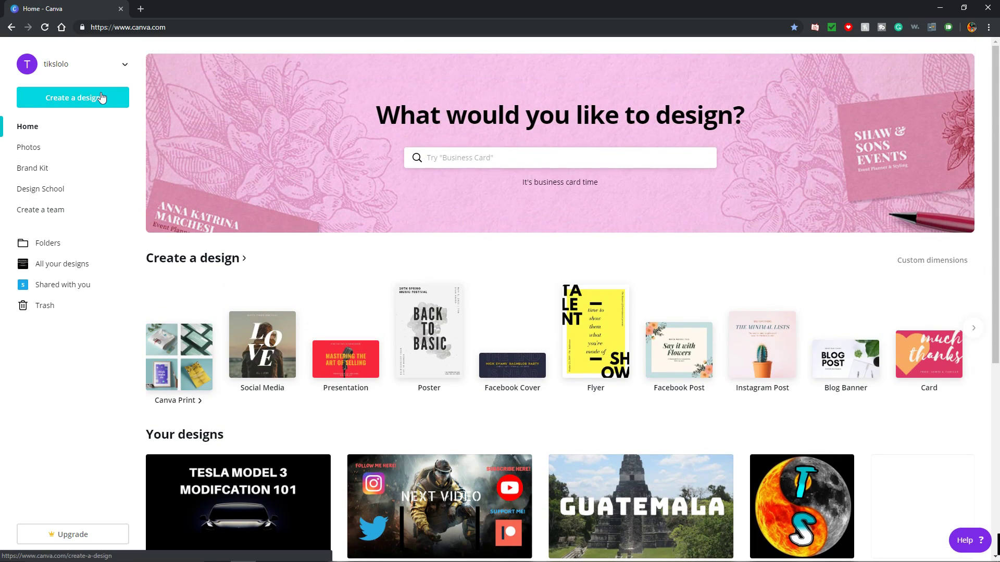
{"action": "left_click", "coordinate": [70, 102]}
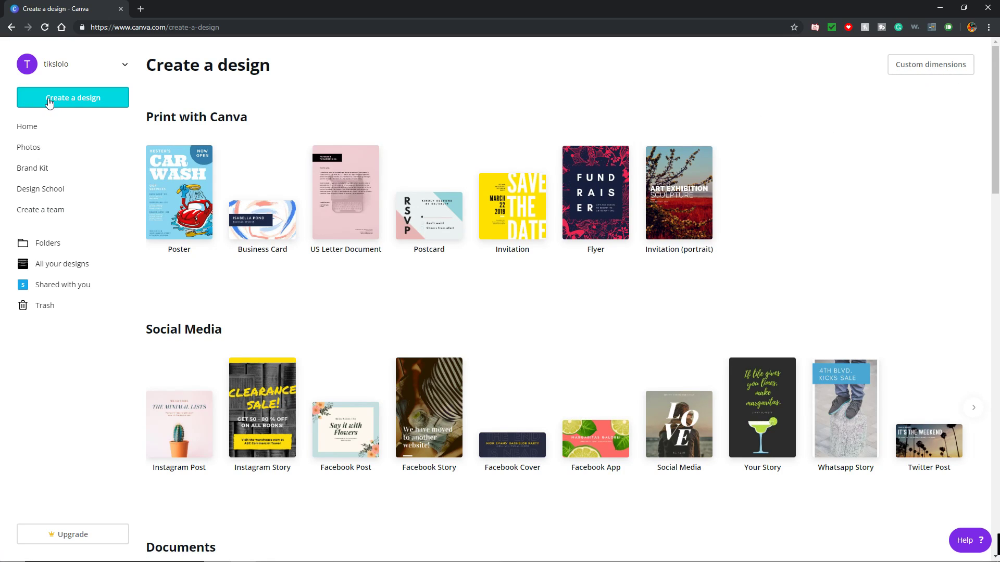
{"action": "left_click", "coordinate": [927, 67]}
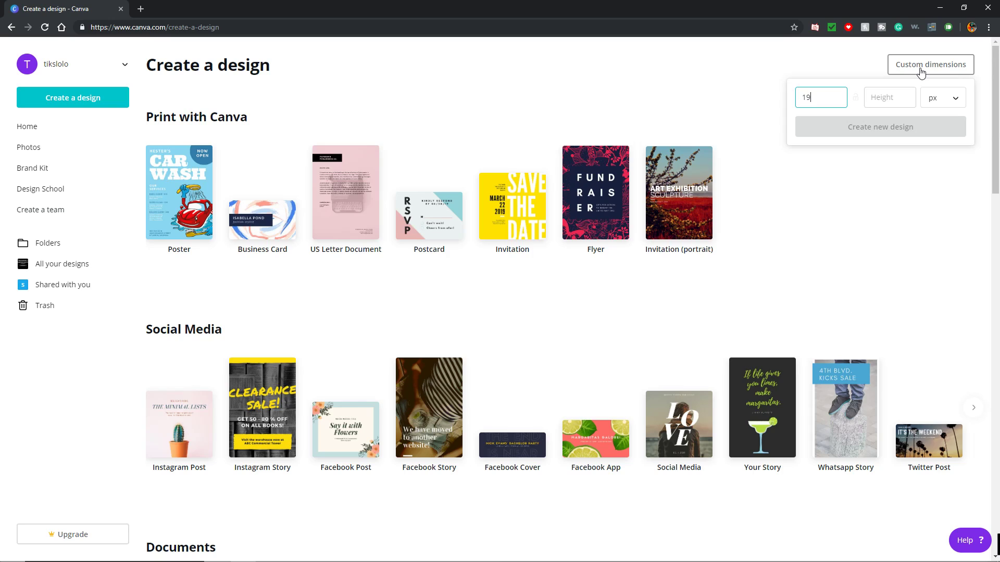
{"action": "type", "text": "1920"}
{"action": "left_click", "coordinate": [884, 98]}
{"action": "type", "text": "1080"}
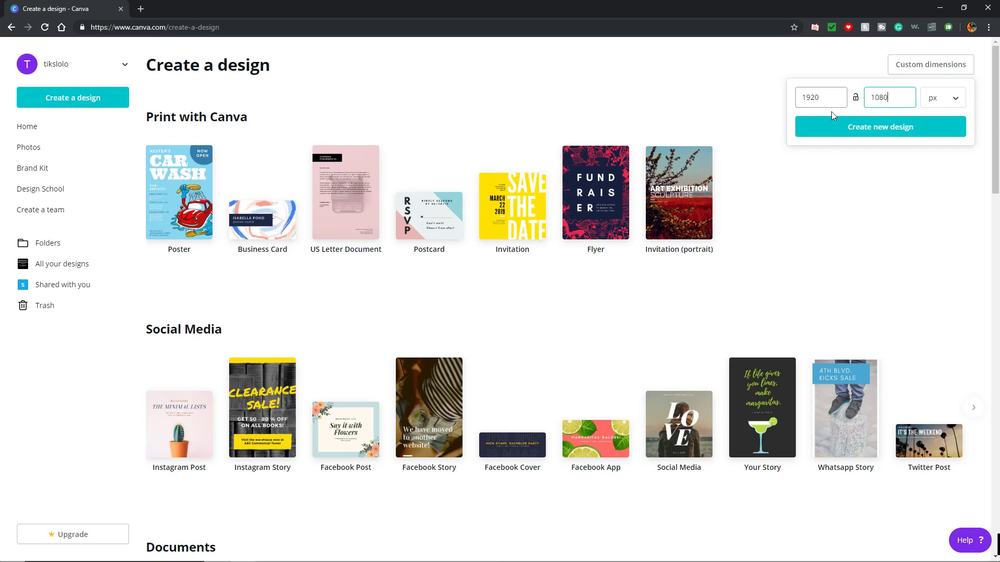
{"action": "left_click", "coordinate": [844, 130]}
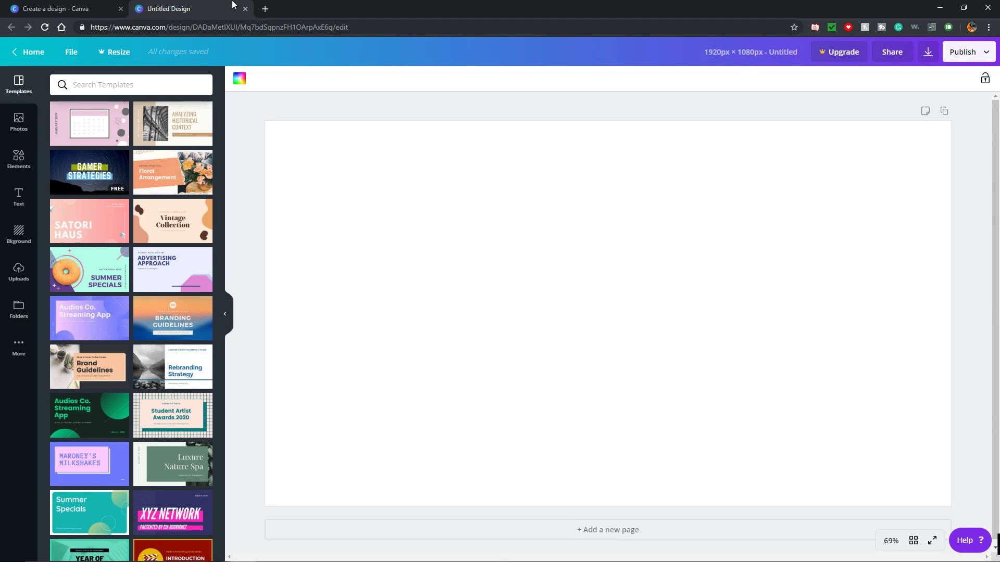
Find Google Images with a "google images" web search in a new tab, open it and close the search results tab.
{"action": "left_click", "coordinate": [265, 8]}
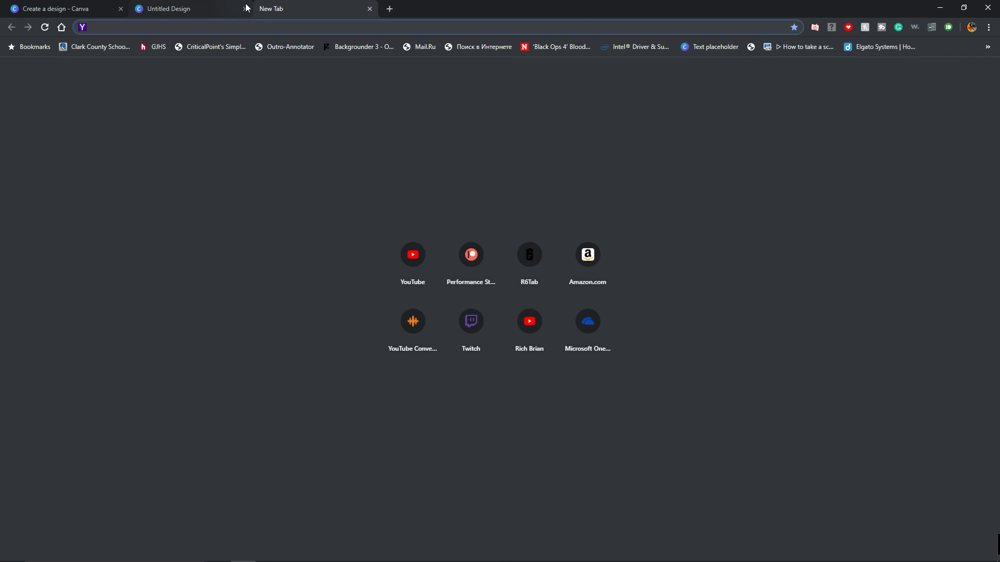
{"action": "type", "text": "google images"}
{"action": "key", "text": "Return"}
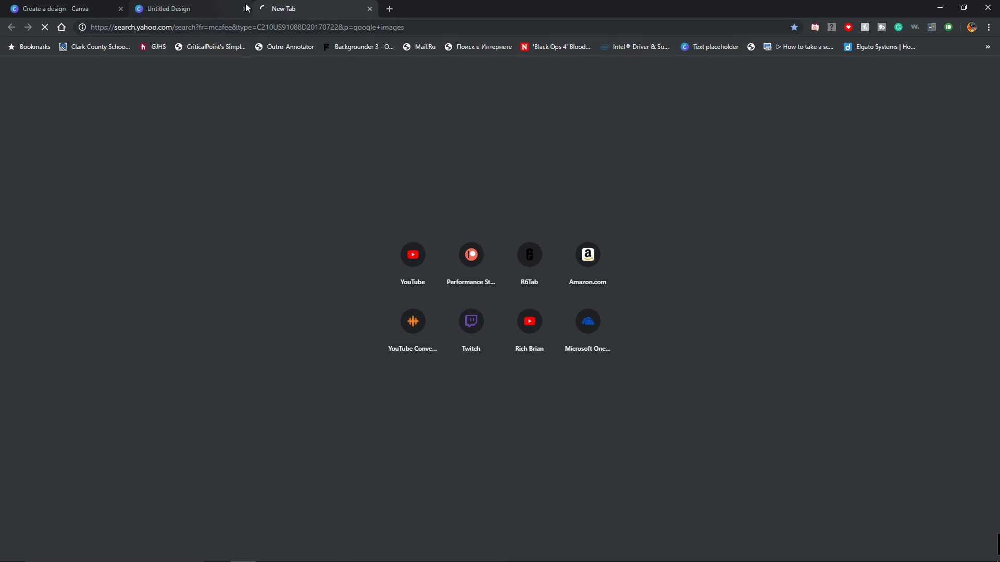
{"action": "left_click", "coordinate": [90, 127]}
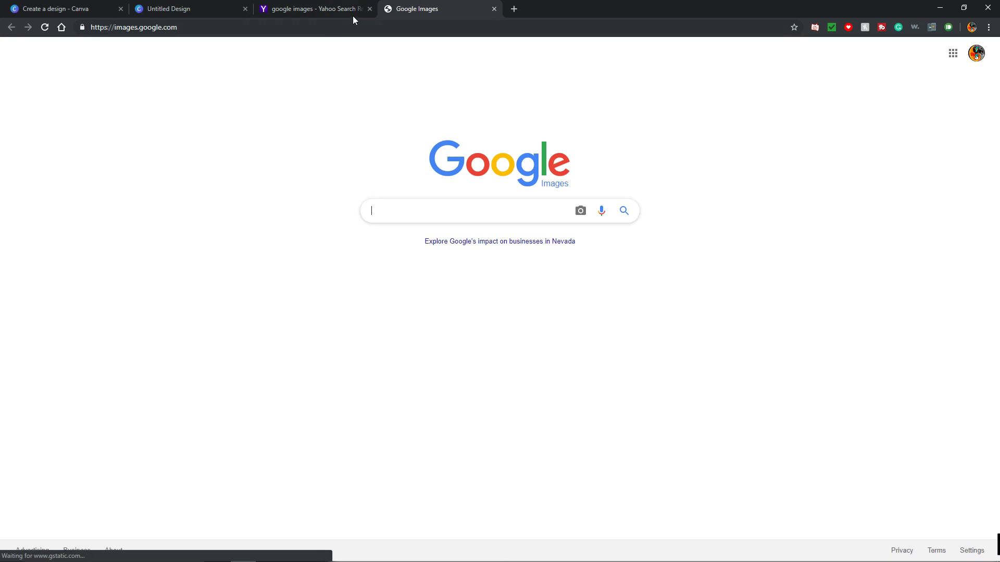
{"action": "left_click", "coordinate": [370, 9]}
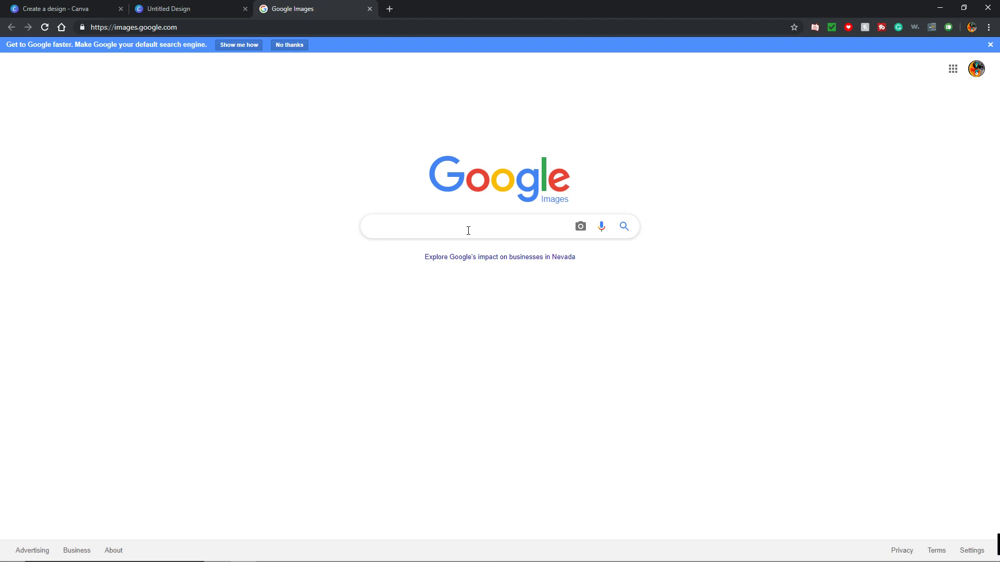
Search Google Images for "Samsung S10+ 1920x1080".
{"action": "type", "text": "Samsung "}
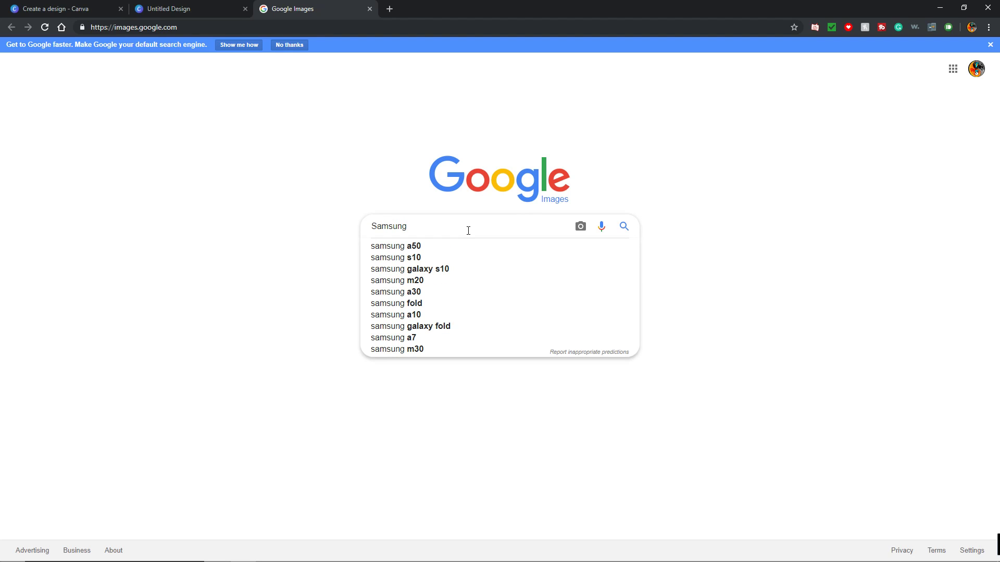
{"action": "type", "text": "S10"}
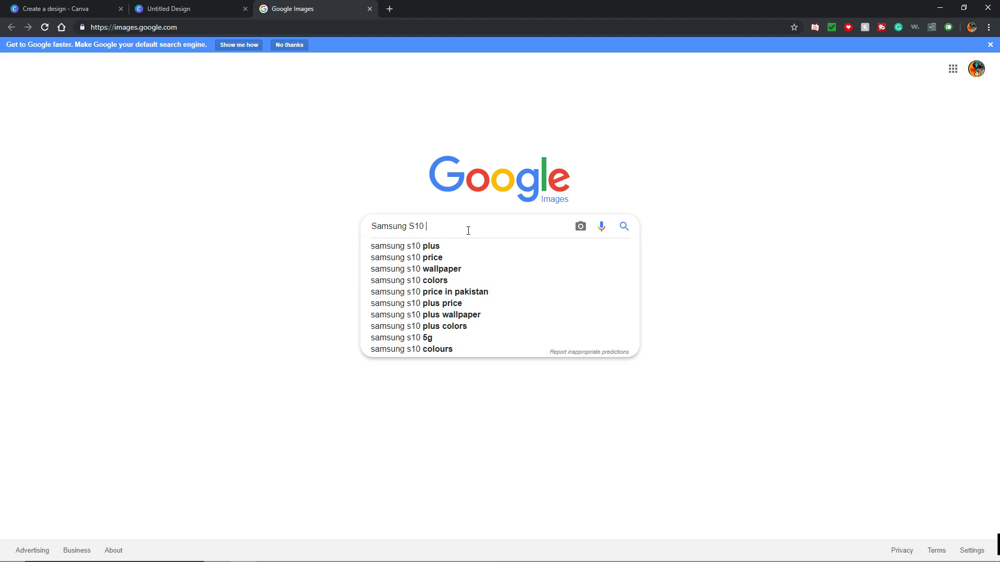
{"action": "key", "text": "BackSpace"}
{"action": "type", "text": "+"}
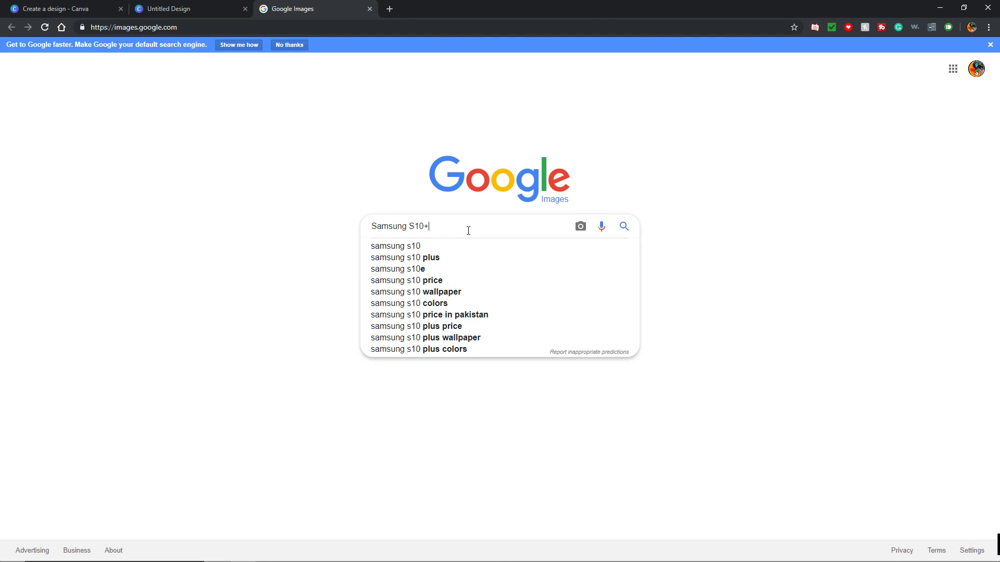
{"action": "type", "text": " 190"}
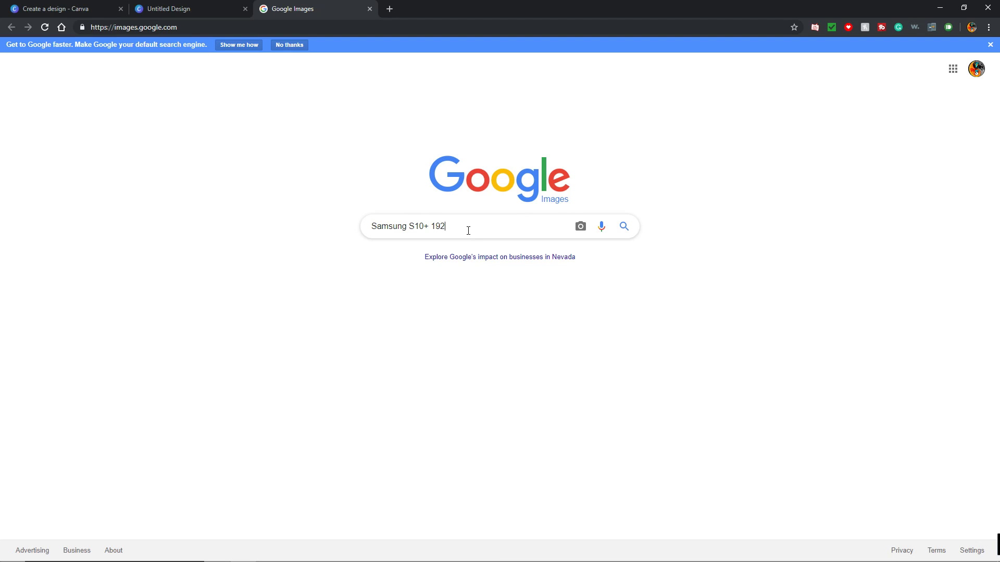
{"action": "key", "text": "Return"}
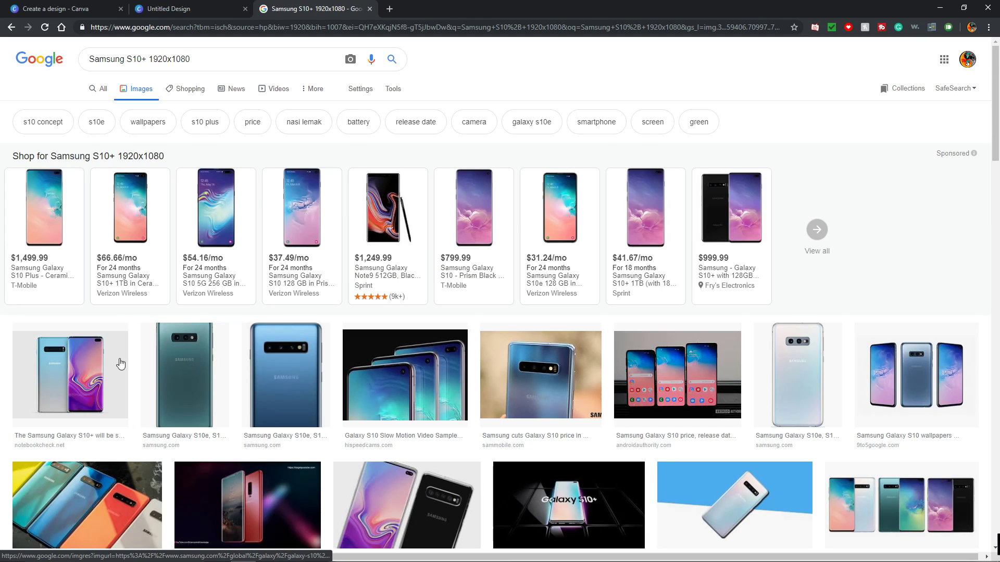
Browse the image results and open the Wccftech picture of the white Galaxy S10 on a blue-and-white background.
{"action": "left_click", "coordinate": [74, 354]}
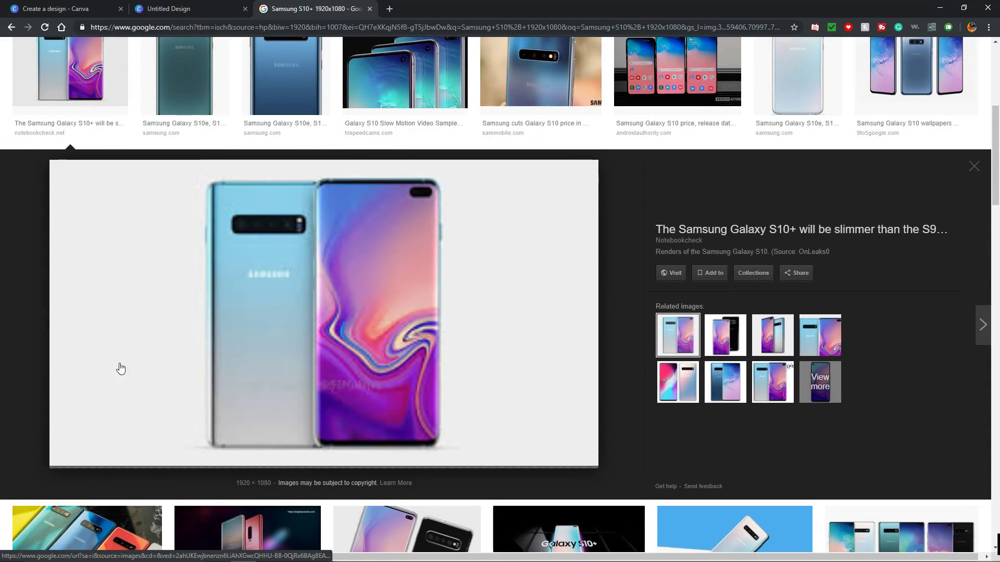
{"action": "left_click", "coordinate": [972, 171]}
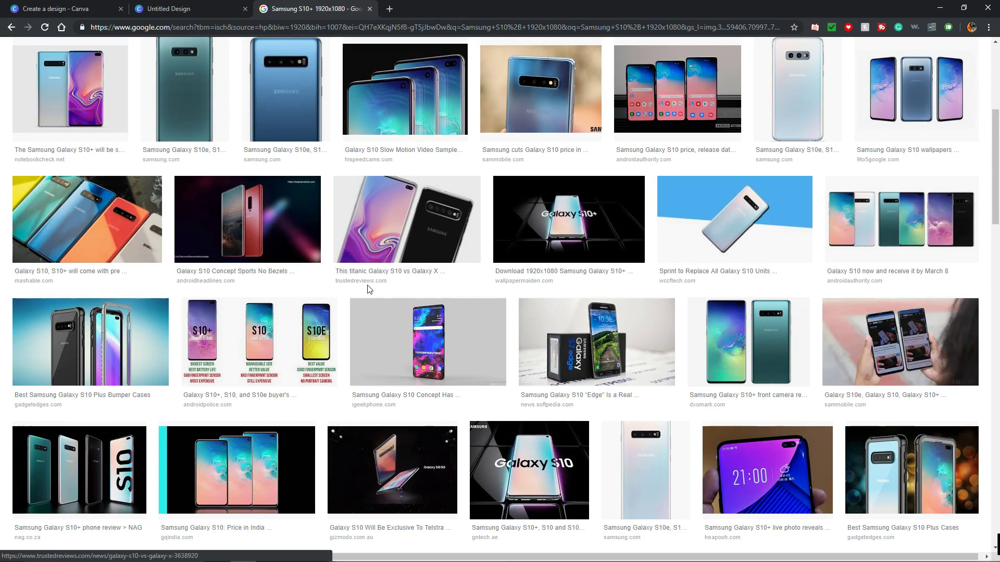
{"action": "scroll", "coordinate": [368, 290], "scroll_direction": "up", "scroll_amount": 1}
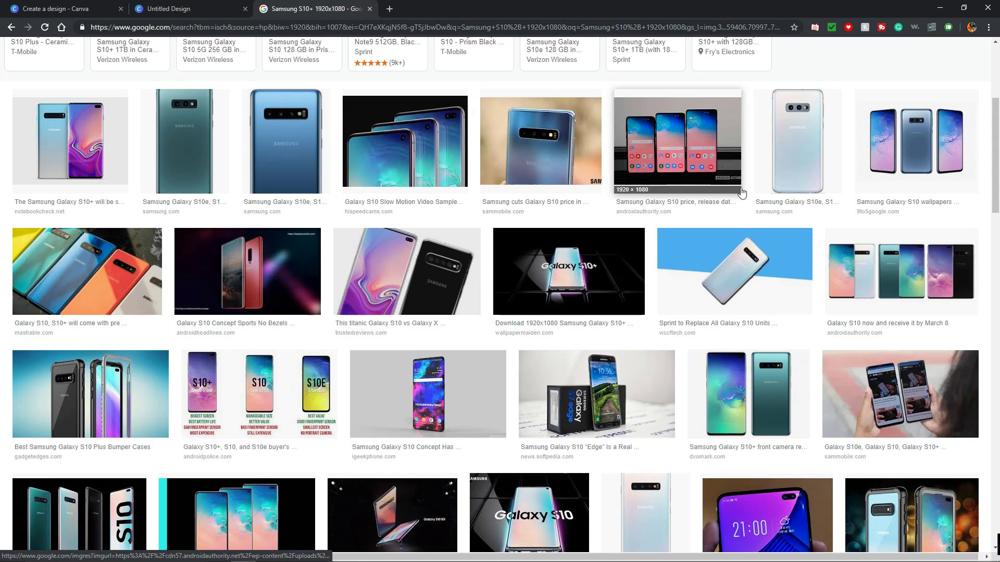
{"action": "left_click", "coordinate": [752, 281]}
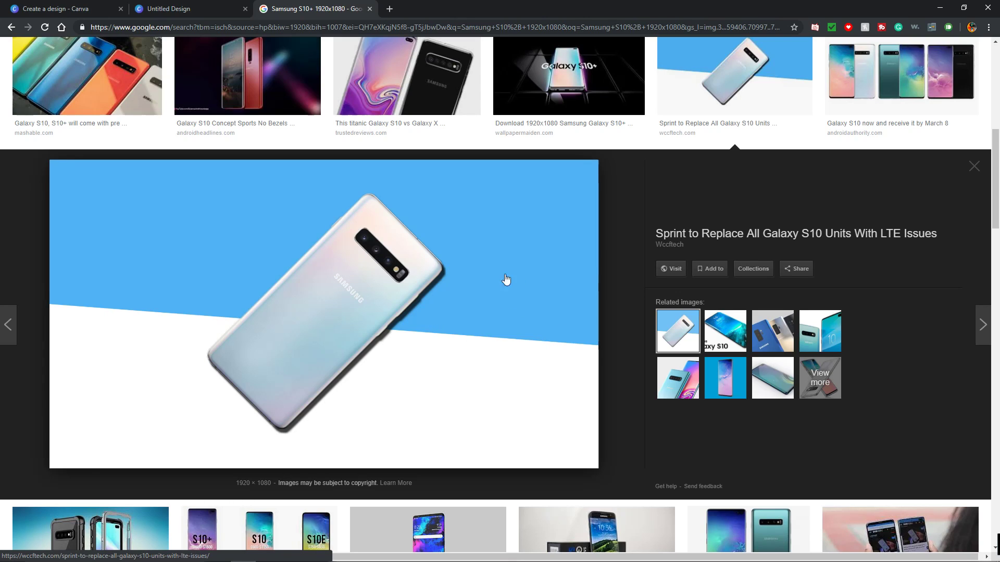
Save the previewed phone image to the Pictures folder as a JPEG named "how to thumbnail".
{"action": "right_click", "coordinate": [363, 302]}
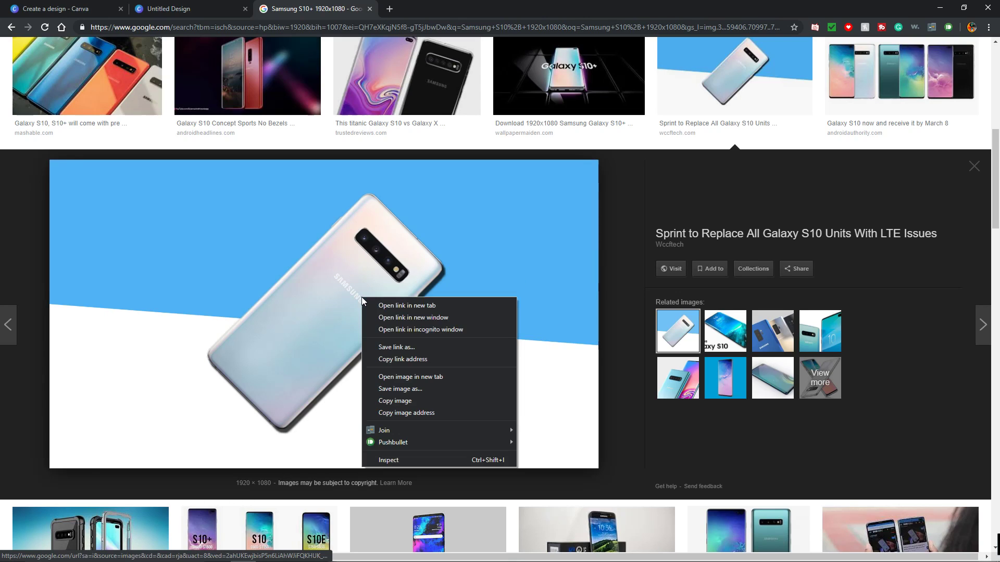
{"action": "left_click", "coordinate": [400, 389]}
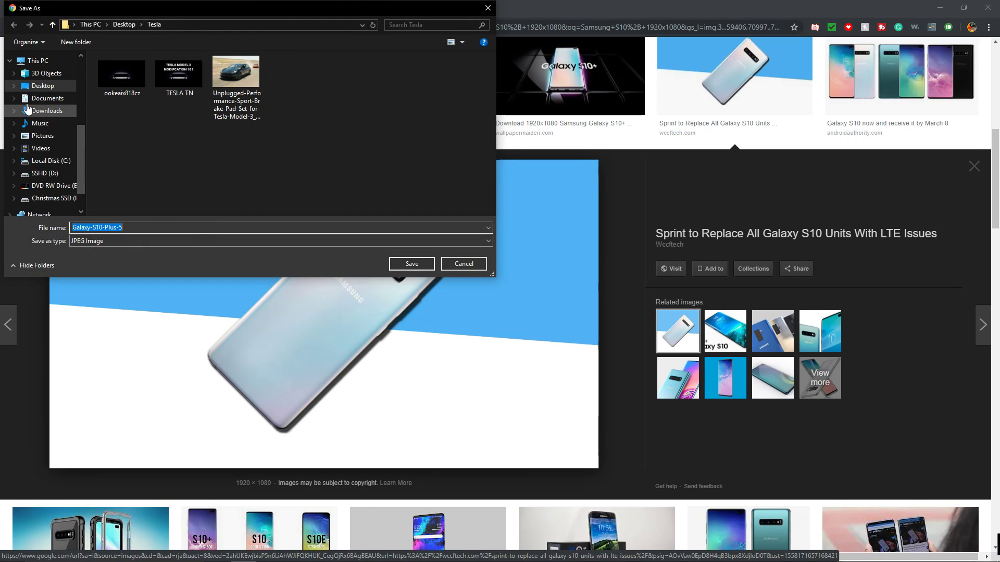
{"action": "left_click", "coordinate": [42, 86]}
{"action": "scroll", "coordinate": [142, 146], "scroll_direction": "down", "scroll_amount": 1}
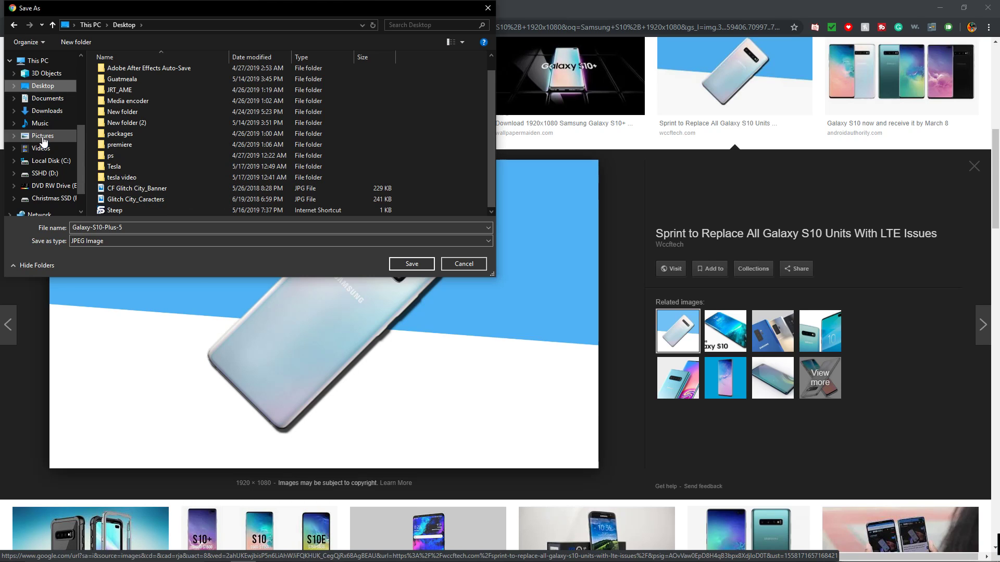
{"action": "left_click", "coordinate": [41, 137]}
{"action": "scroll", "coordinate": [281, 162], "scroll_direction": "down", "scroll_amount": 3}
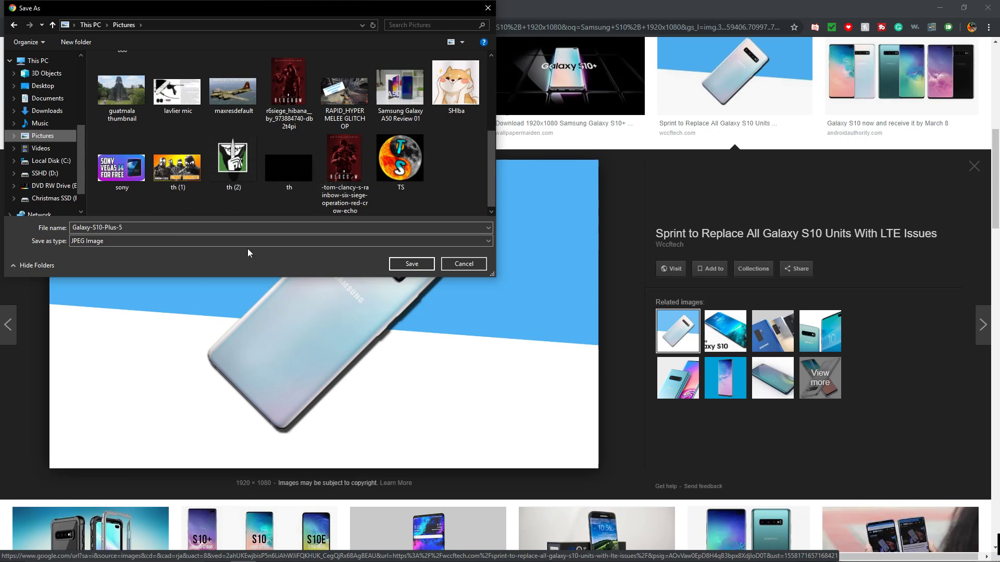
{"action": "double_click", "coordinate": [164, 230]}
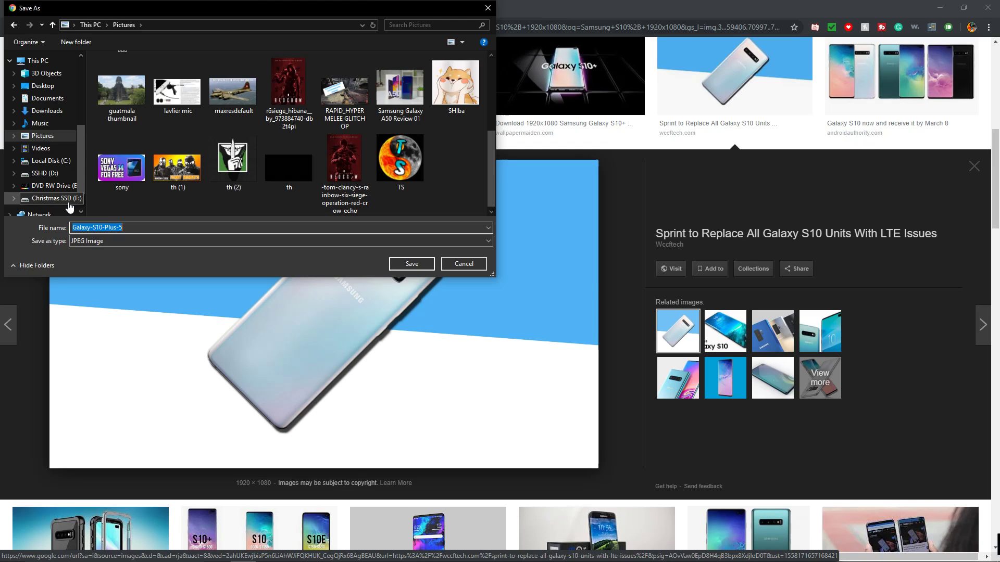
{"action": "type", "text": "how to thumbnail"}
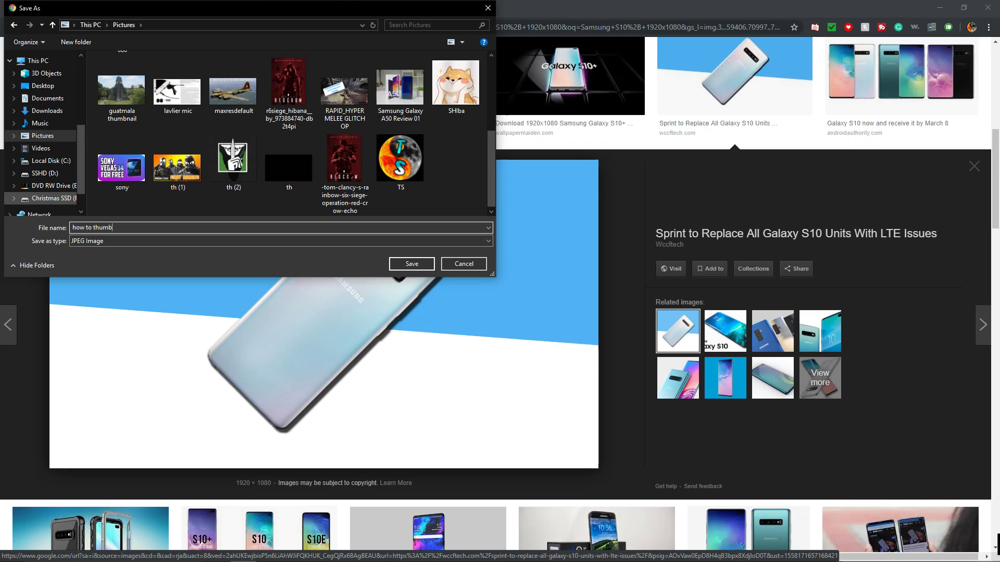
{"action": "left_click", "coordinate": [412, 265]}
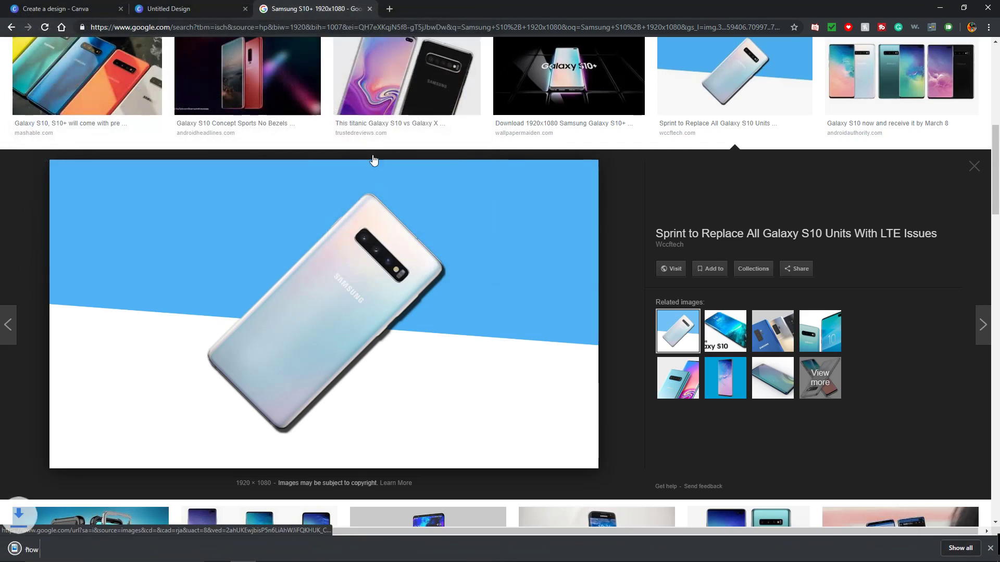
Return to the untitled Canva design, close the image search tab and upload how to thumbnail.jpg to the design's uploads.
{"action": "left_click", "coordinate": [204, 5]}
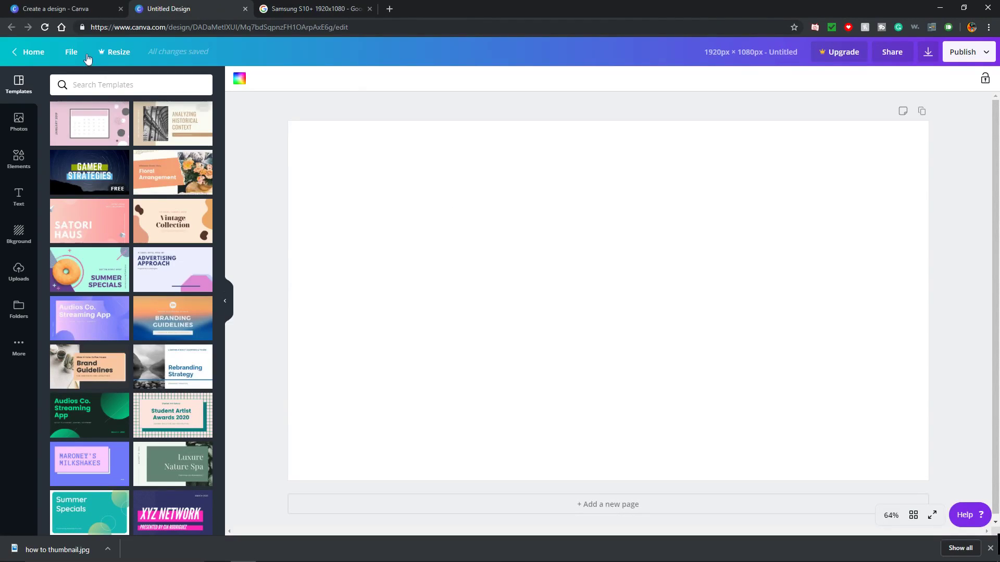
{"action": "left_click", "coordinate": [370, 9]}
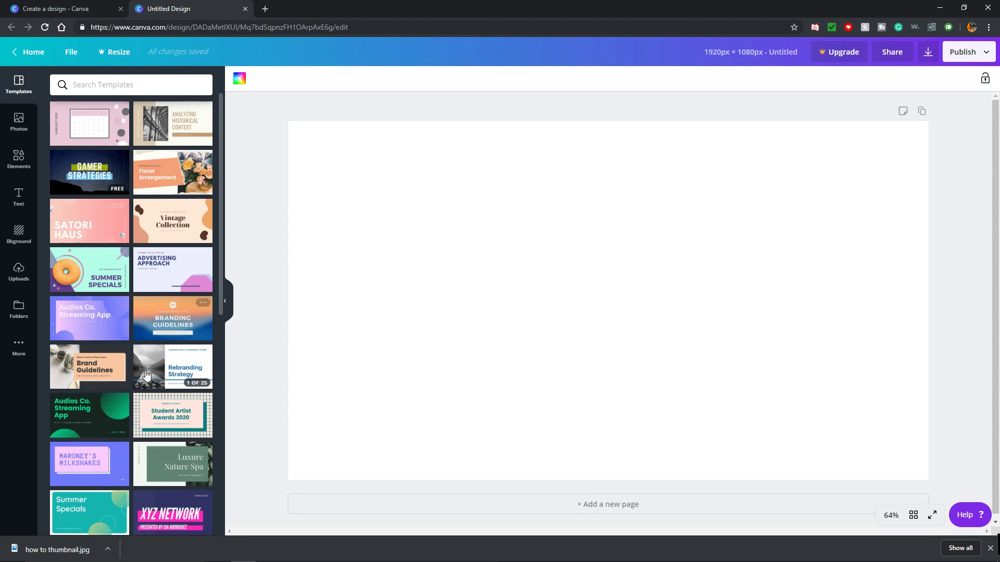
{"action": "left_click_drag", "start_coordinate": [52, 550], "coordinate": [116, 315]}
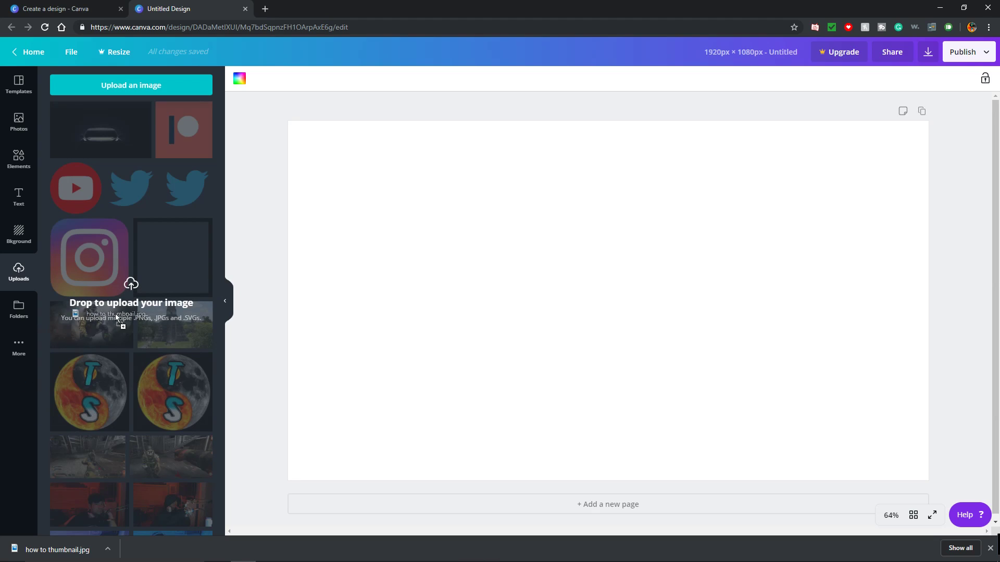
{"action": "left_click_drag", "start_coordinate": [91, 372], "coordinate": [121, 306]}
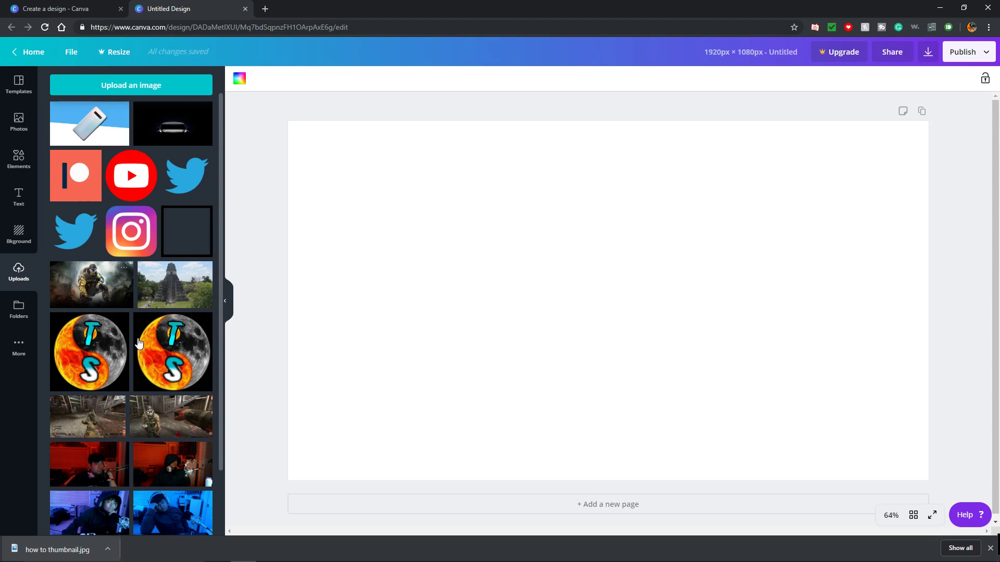
Place the uploaded white Samsung phone image on the blank page and scale it to fill the whole canvas.
{"action": "scroll", "coordinate": [171, 463], "scroll_direction": "down", "scroll_amount": 1}
{"action": "scroll", "coordinate": [99, 508], "scroll_direction": "down", "scroll_amount": 1}
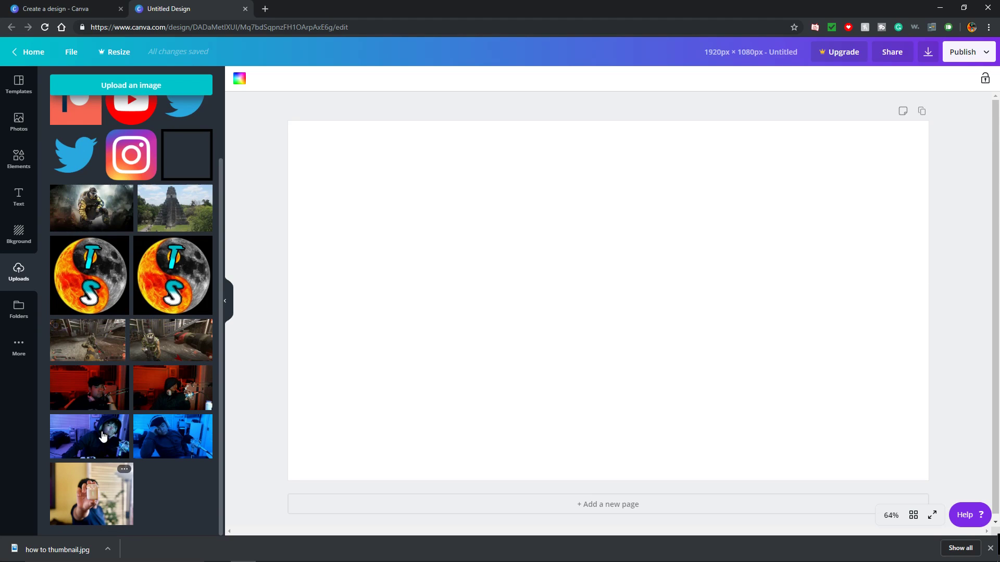
{"action": "scroll", "coordinate": [122, 339], "scroll_direction": "up", "scroll_amount": 2}
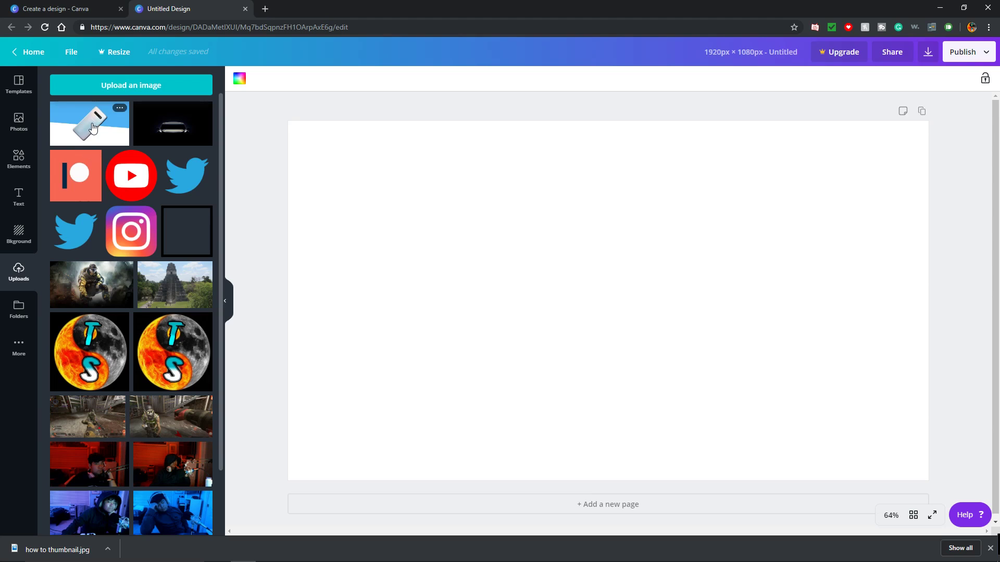
{"action": "left_click_drag", "start_coordinate": [115, 113], "coordinate": [384, 194]}
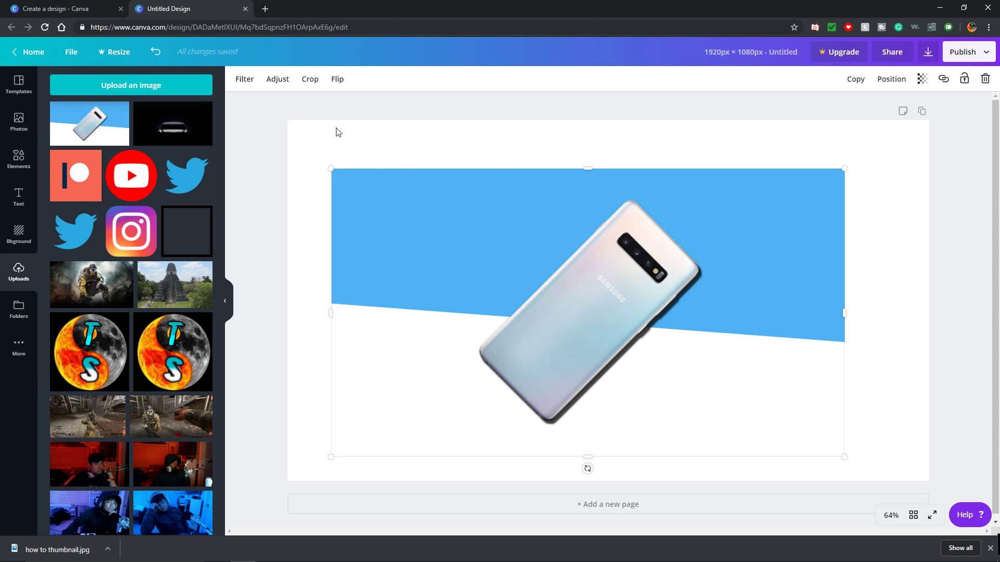
{"action": "left_click_drag", "start_coordinate": [574, 313], "coordinate": [532, 266]}
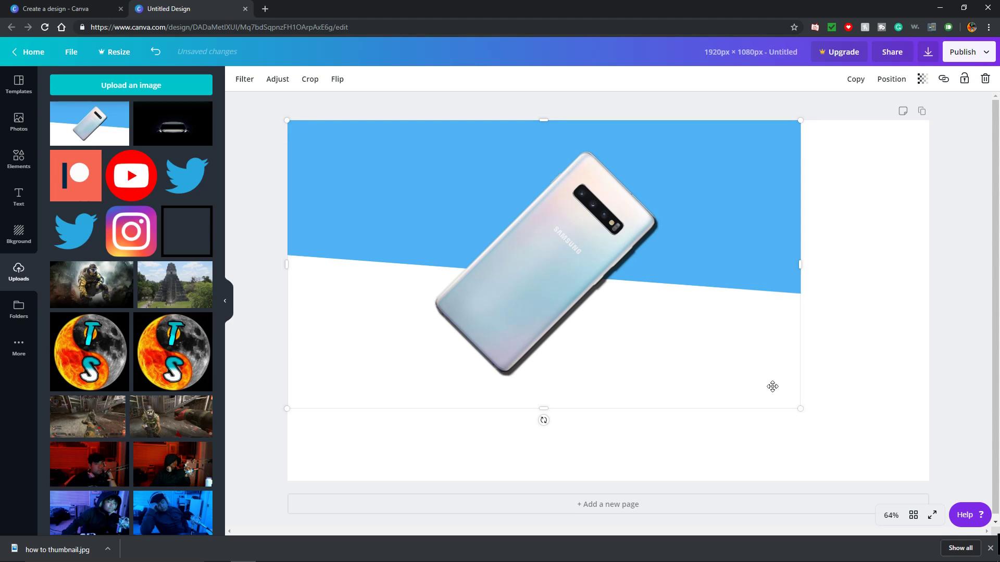
{"action": "left_click_drag", "start_coordinate": [802, 406], "coordinate": [931, 483]}
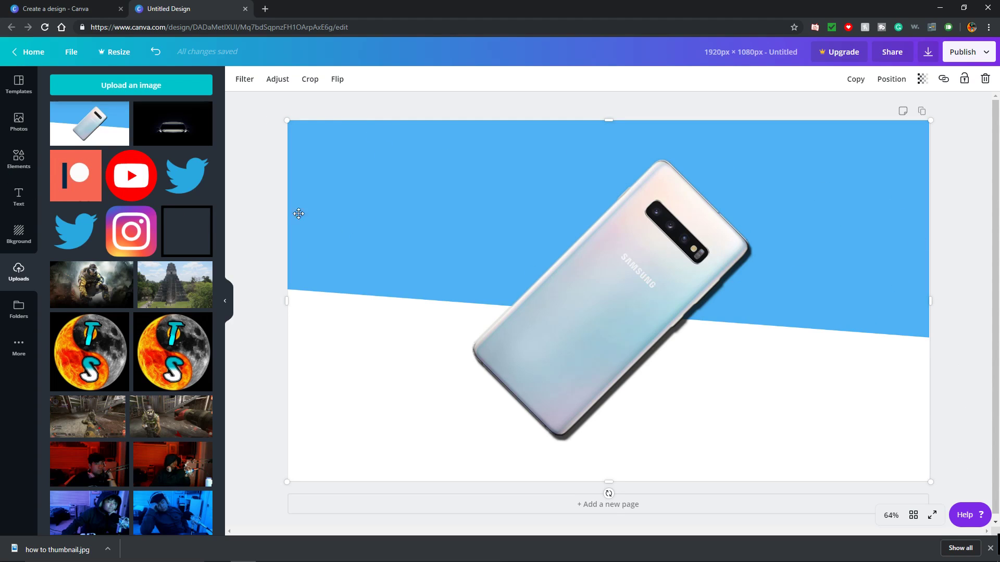
Add a heading text box to the page and delete the duplicate heading beneath it.
{"action": "left_click", "coordinate": [31, 202]}
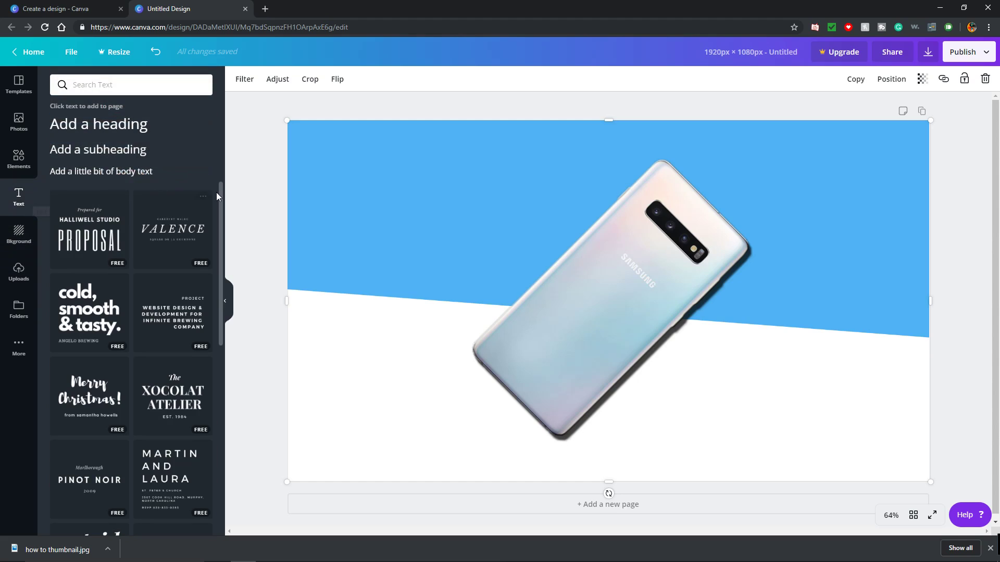
{"action": "double_click", "coordinate": [96, 133]}
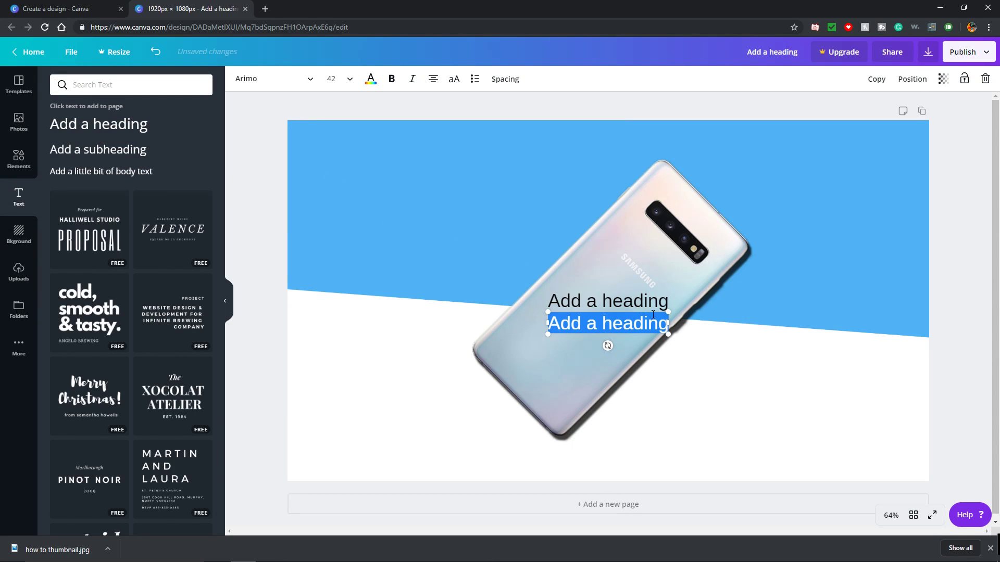
{"action": "key", "text": "BackSpace"}
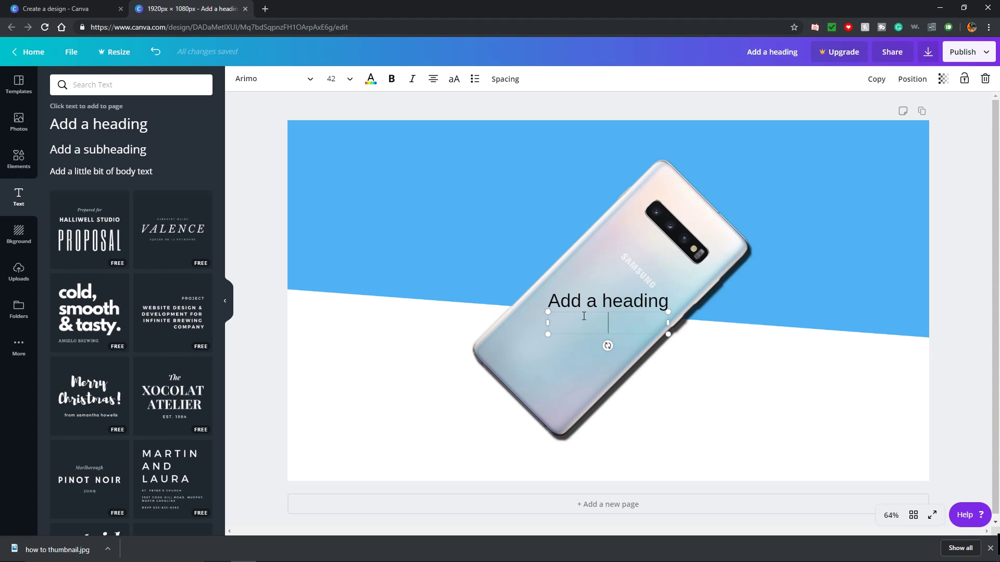
{"action": "left_click", "coordinate": [574, 473]}
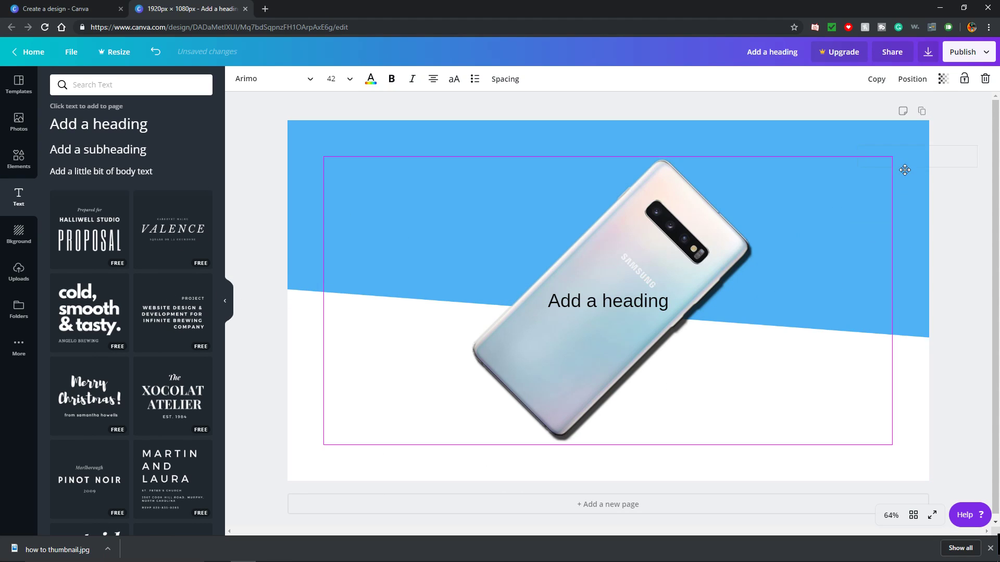
{"action": "left_click", "coordinate": [924, 152]}
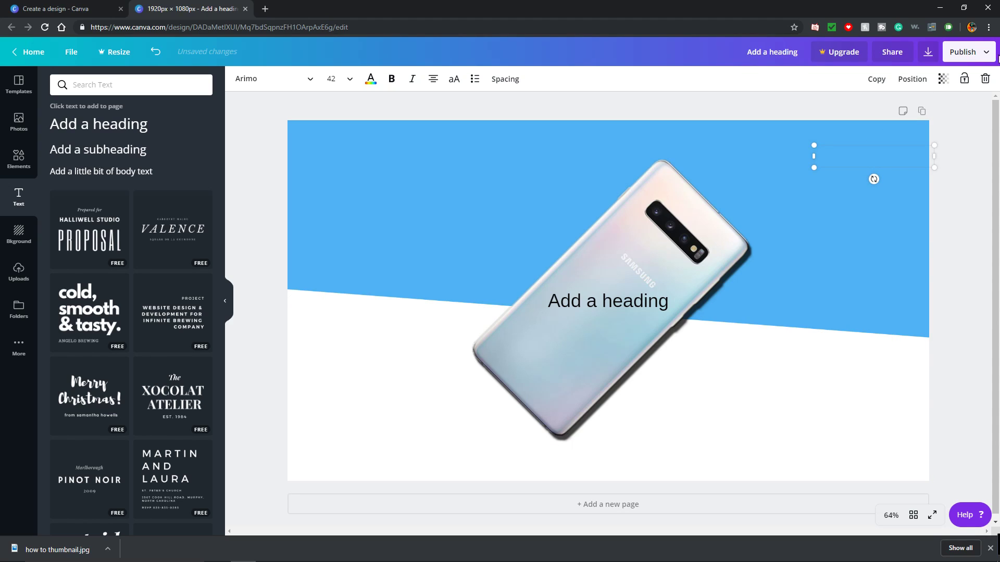
{"action": "left_click", "coordinate": [985, 78]}
Replace the heading's placeholder text with "SAMSUNG S10+ REVIEW AND IMPRESSIONS".
{"action": "left_click", "coordinate": [662, 304]}
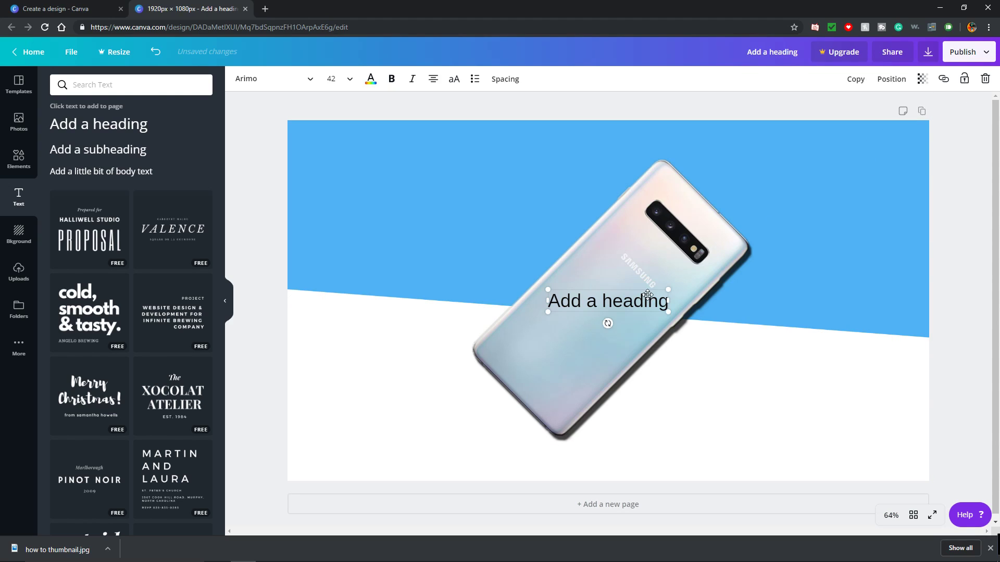
{"action": "triple_click", "coordinate": [639, 303]}
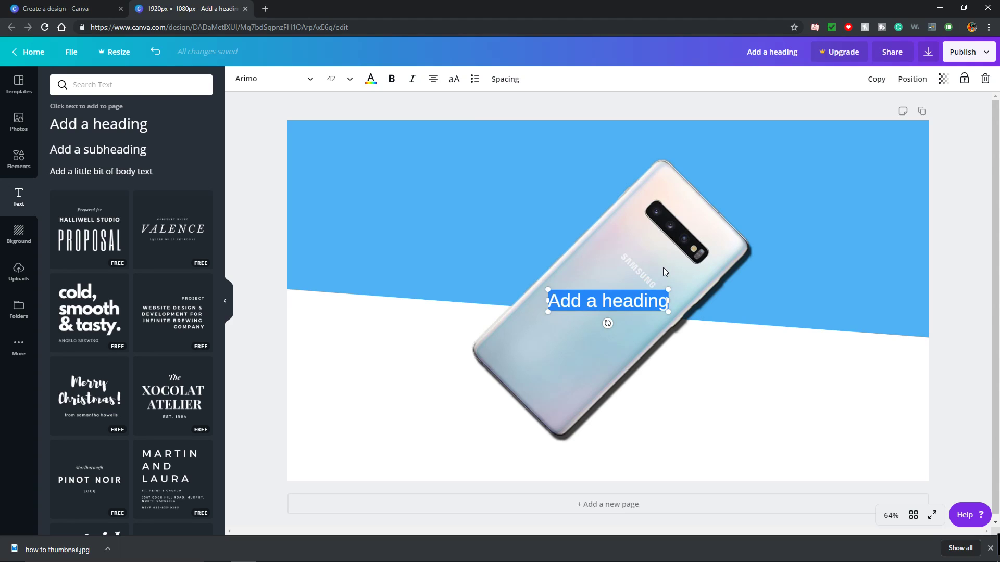
{"action": "type", "text": "S"}
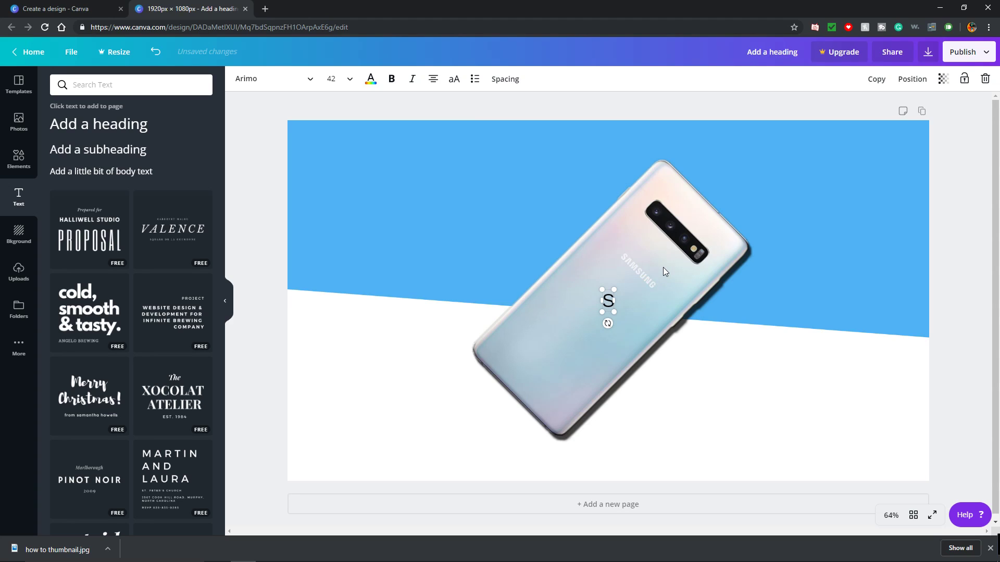
{"action": "type", "text": "AM"}
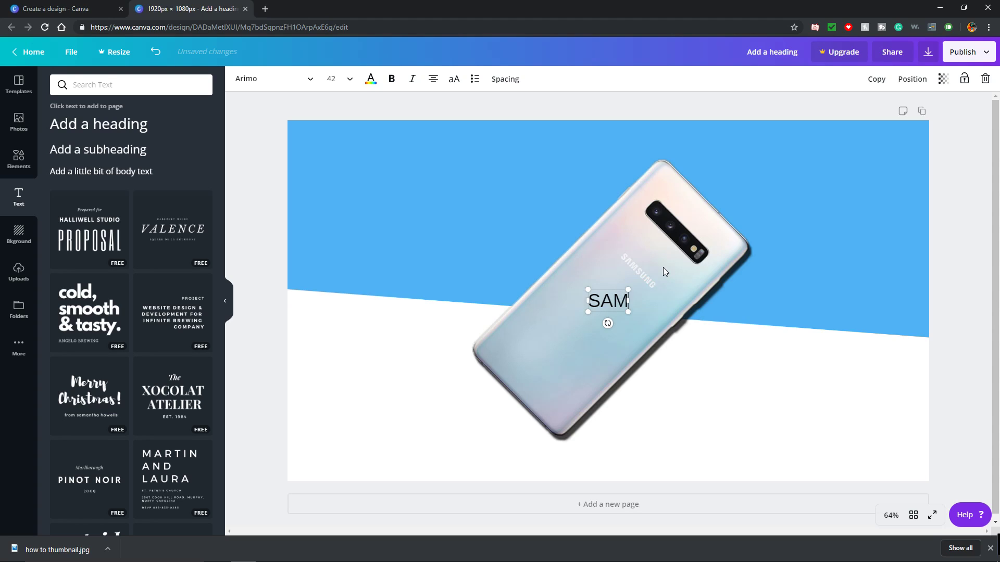
{"action": "type", "text": "SUNG S1"}
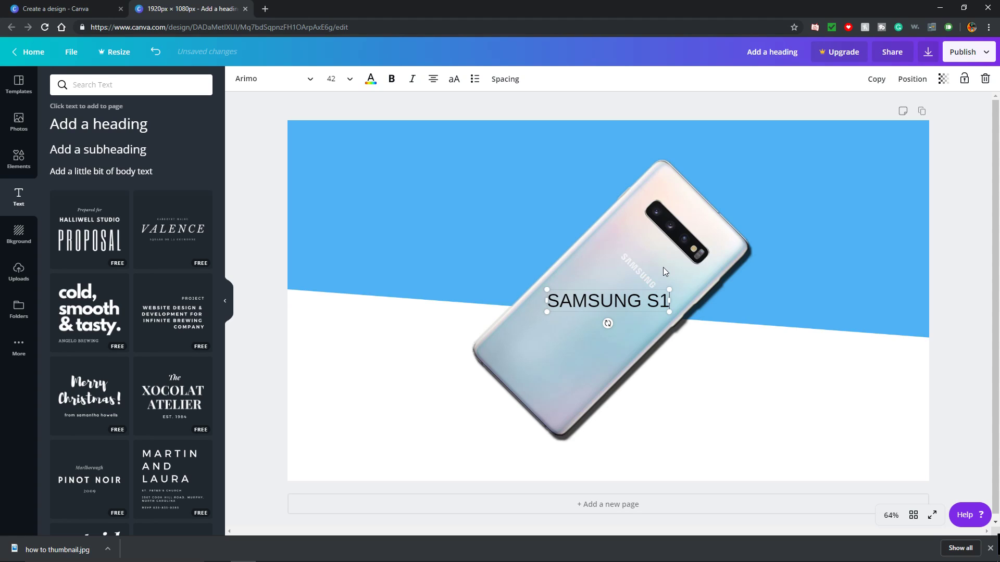
{"action": "type", "text": "0+ REW"}
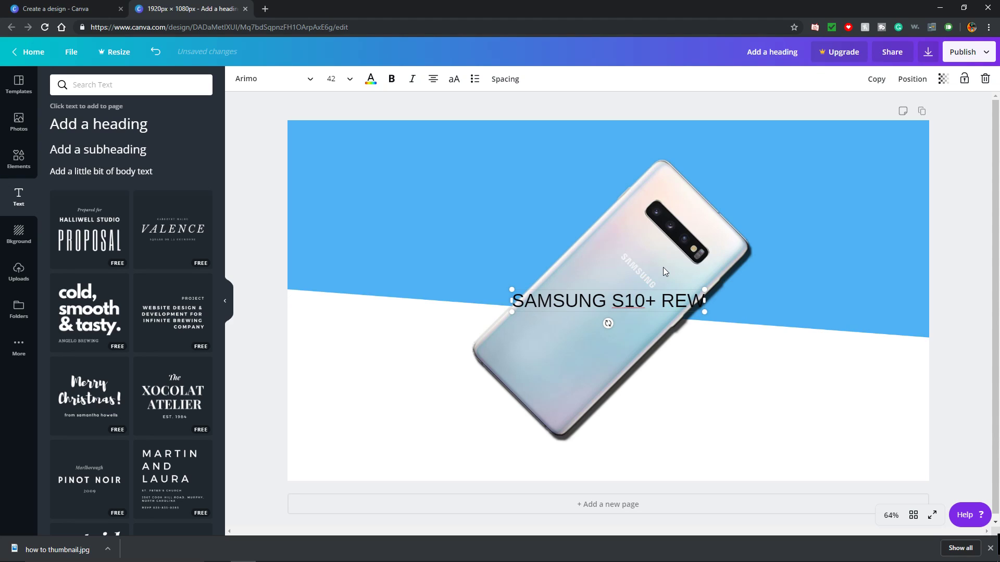
{"action": "key", "text": "BackSpace"}
{"action": "type", "text": "VIEW AN"}
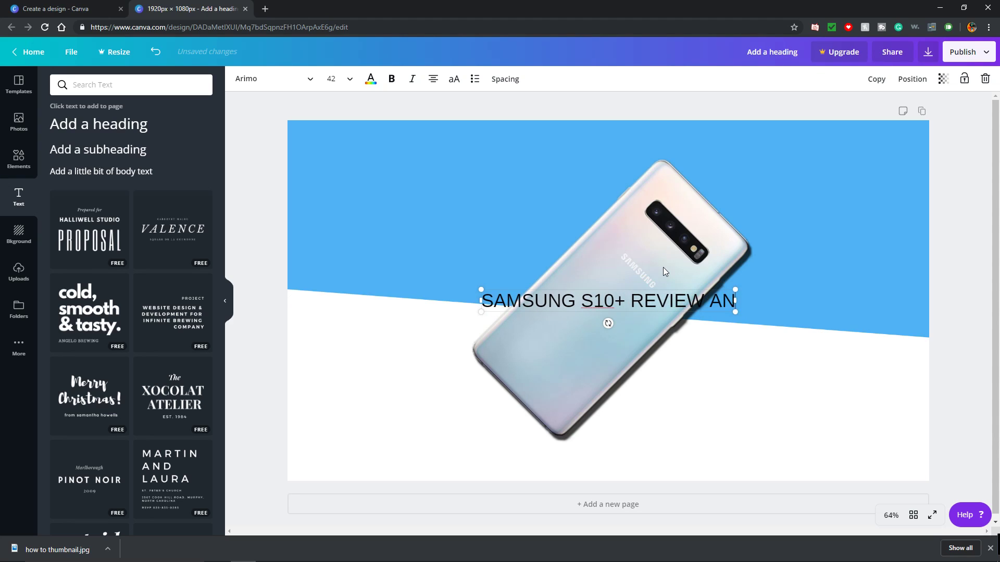
{"action": "type", "text": "D THOU"}
{"action": "key", "text": "BackSpace"}
{"action": "key", "text": "BackSpace"}
{"action": "key", "text": "BackSpace"}
{"action": "key", "text": "BackSpace"}
{"action": "type", "text": "IM"}
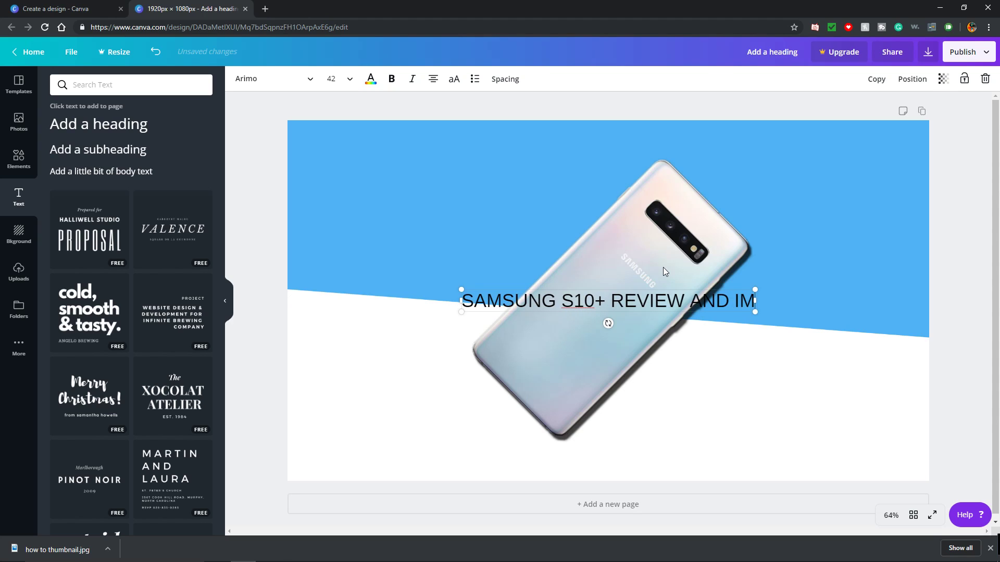
{"action": "type", "text": "PRESSOINS"}
{"action": "key", "text": "BackSpace"}
{"action": "key", "text": "BackSpace"}
{"action": "key", "text": "BackSpace"}
{"action": "key", "text": "BackSpace"}
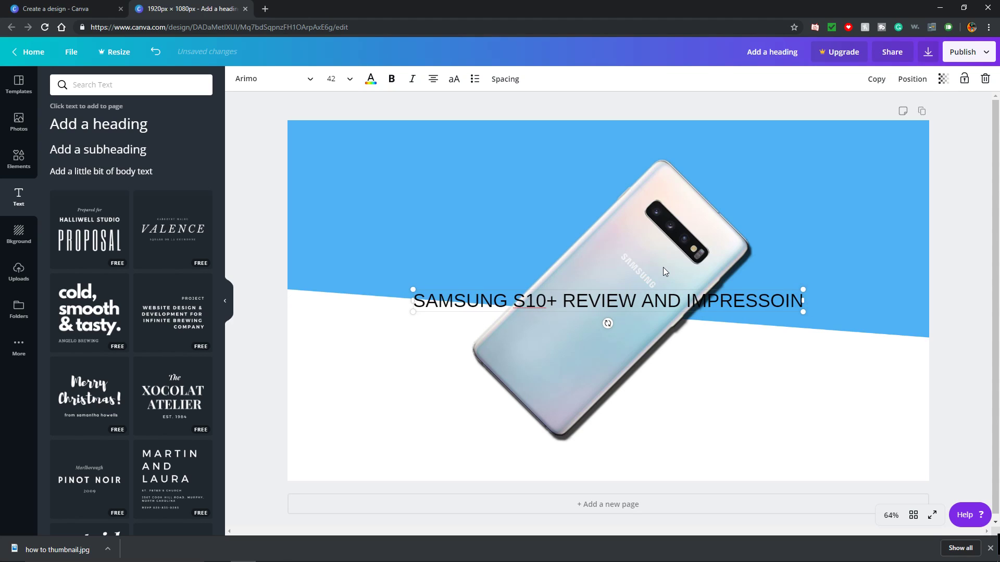
{"action": "type", "text": "IONS"}
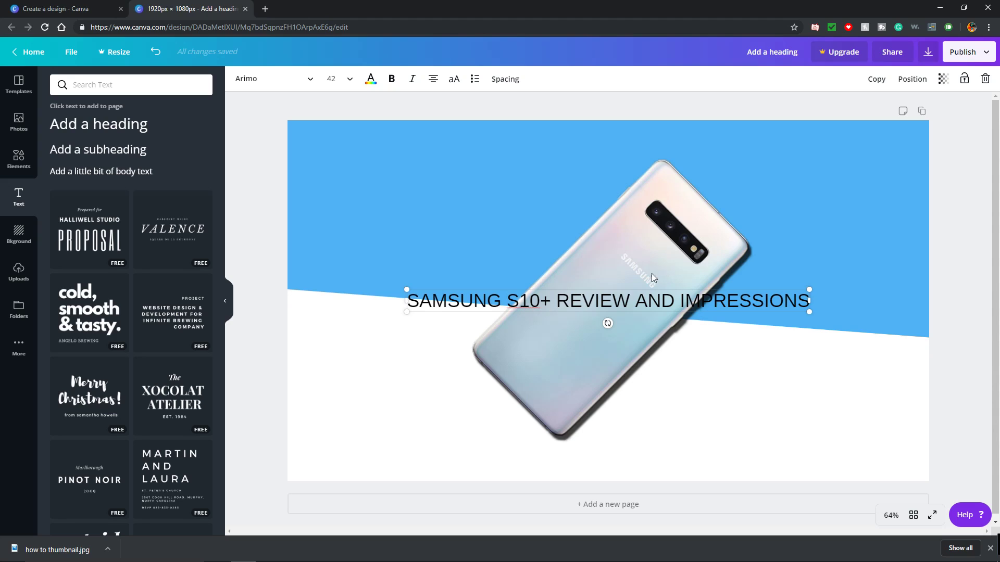
Change the heading's text color to white from the default colors.
{"action": "triple_click", "coordinate": [596, 301]}
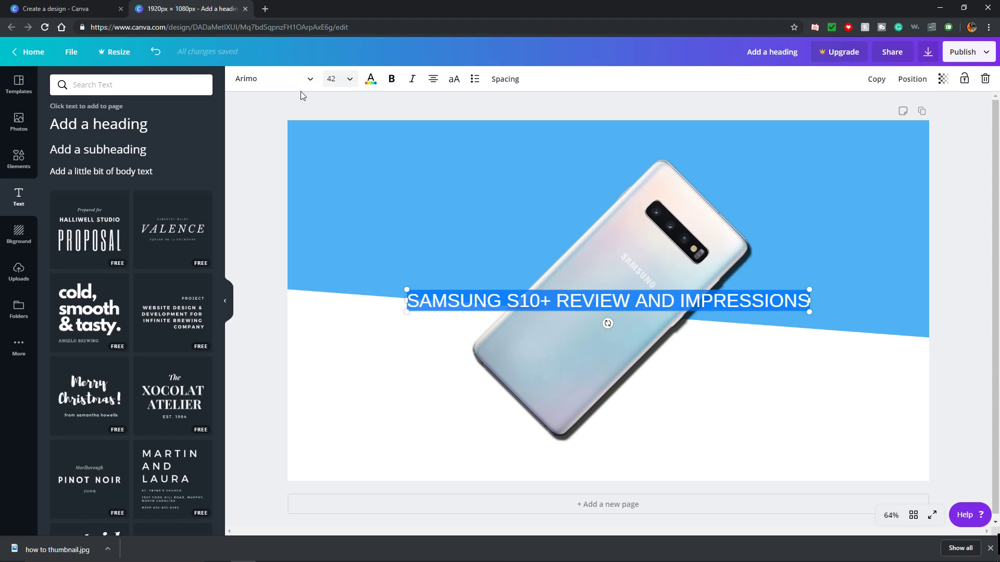
{"action": "left_click", "coordinate": [373, 79]}
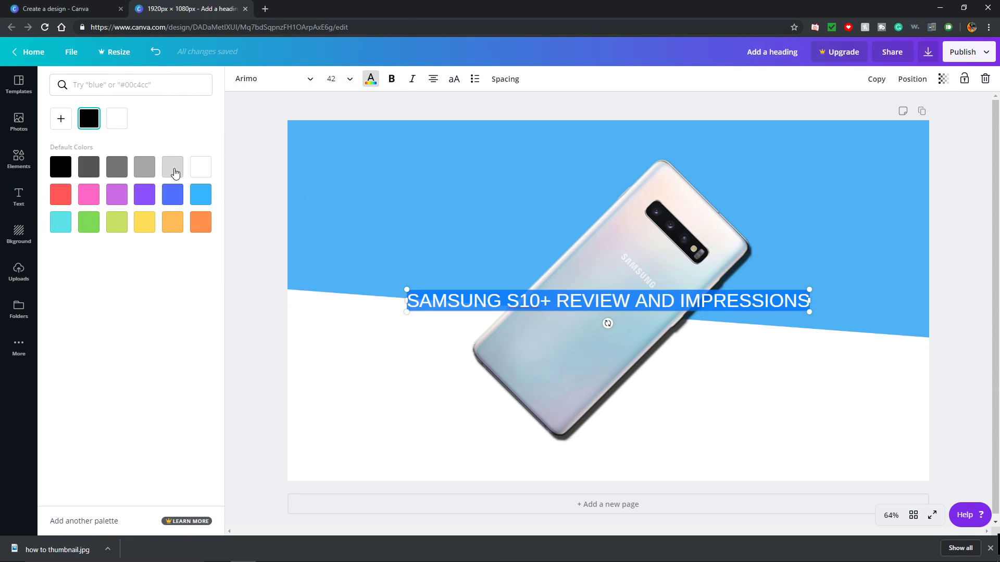
{"action": "left_click", "coordinate": [200, 165]}
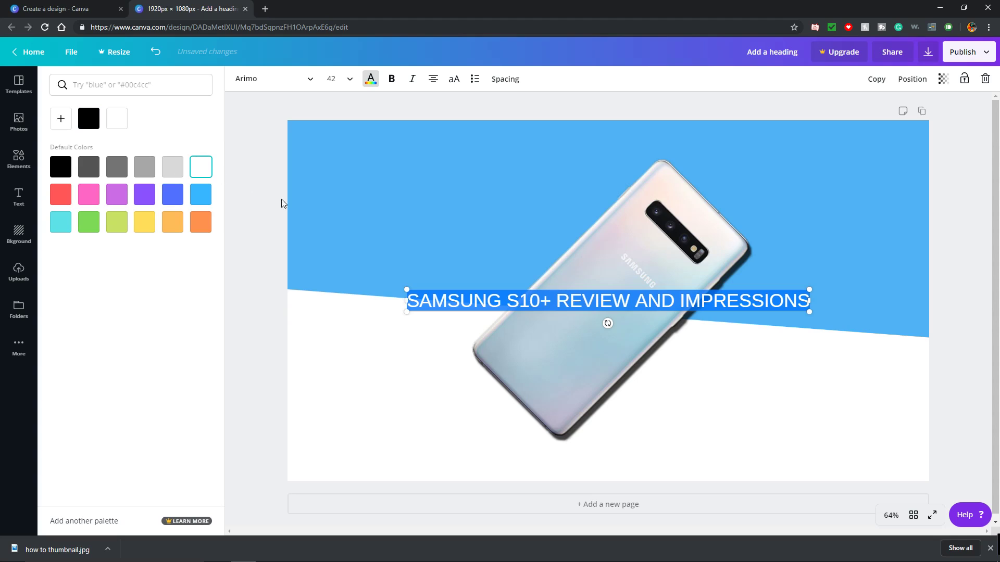
Try font sizes 104, 96 and 80 on the heading.
{"action": "left_click", "coordinate": [348, 80]}
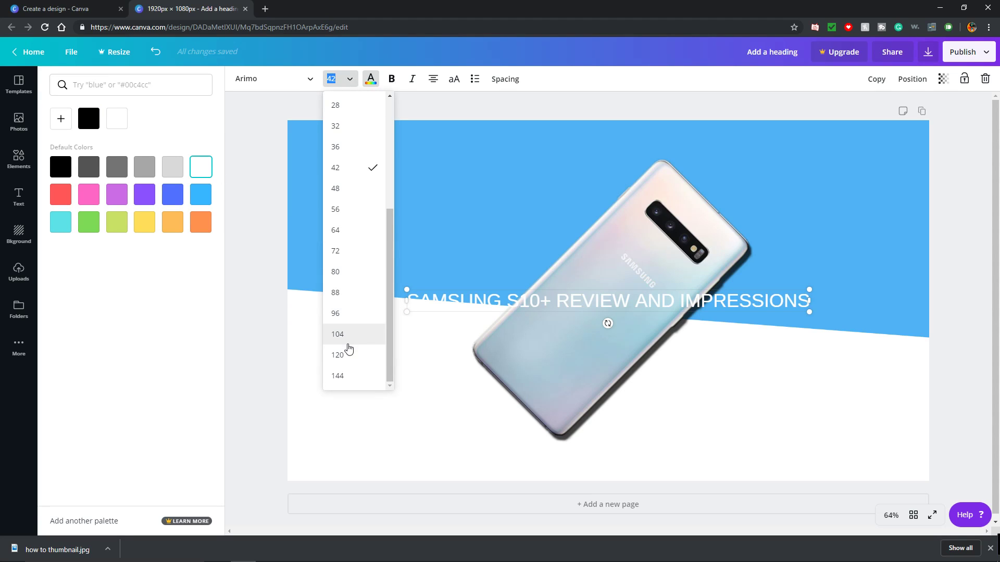
{"action": "left_click", "coordinate": [348, 333]}
{"action": "left_click", "coordinate": [572, 326]}
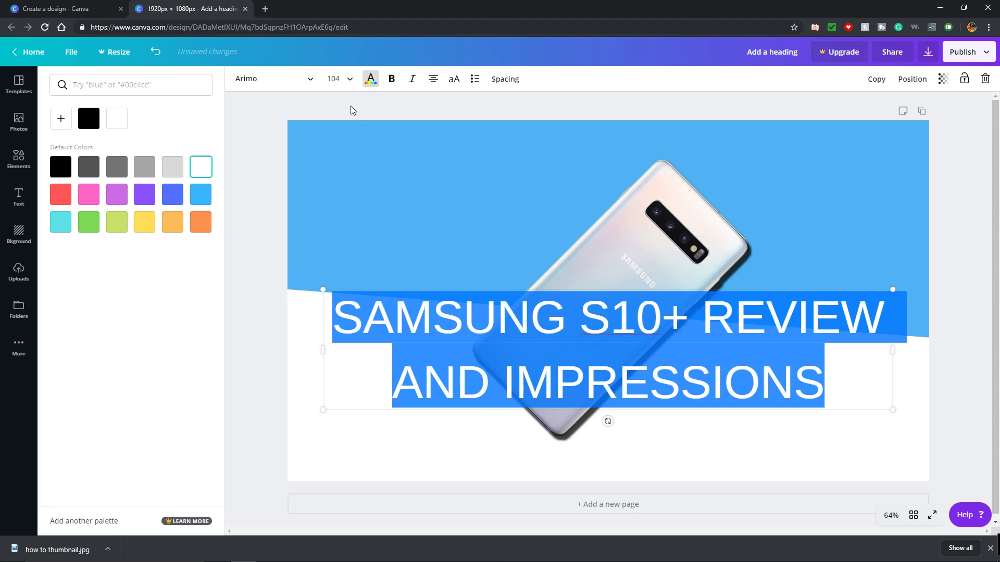
{"action": "left_click", "coordinate": [345, 78]}
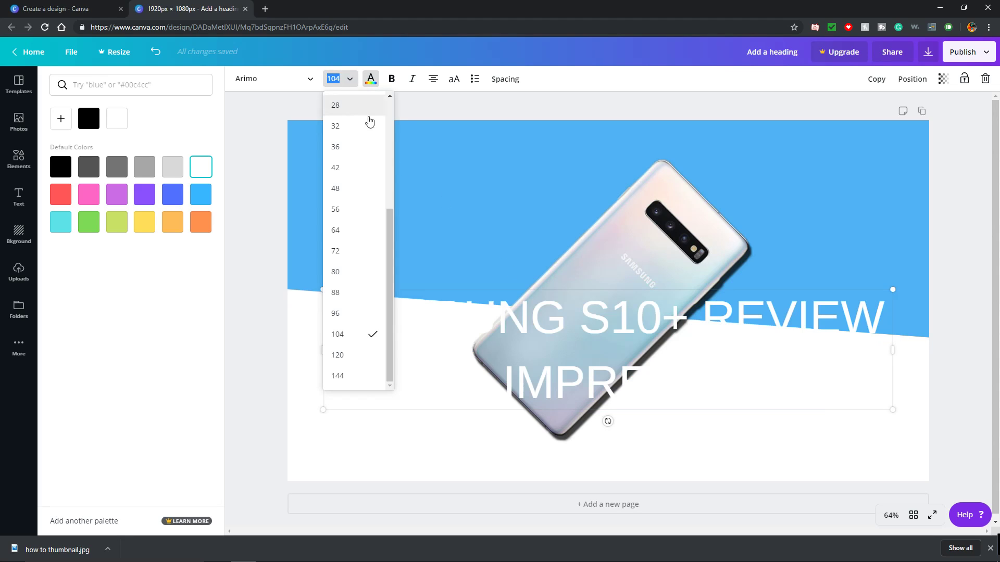
{"action": "left_click", "coordinate": [345, 313]}
{"action": "left_click", "coordinate": [350, 79]}
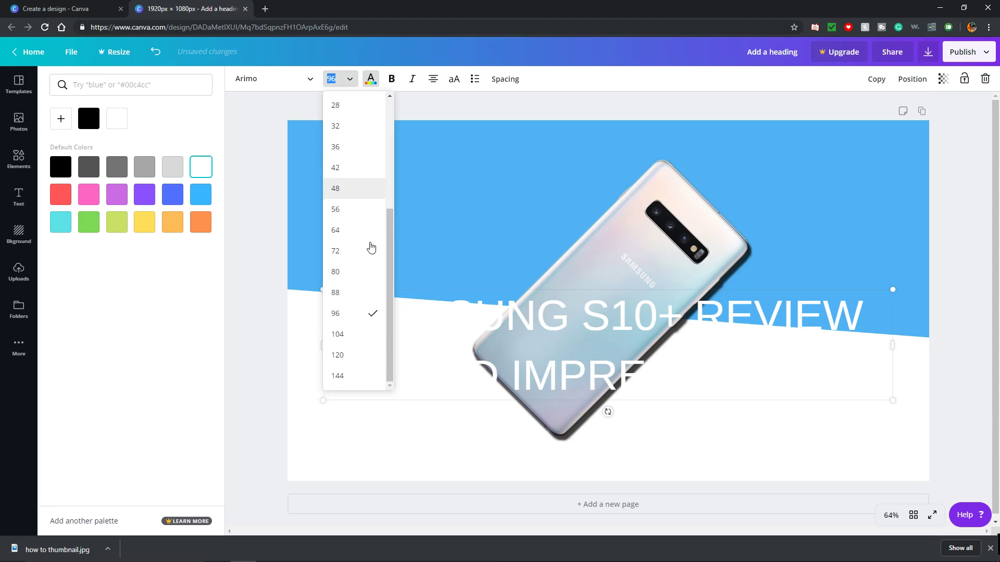
{"action": "left_click", "coordinate": [589, 326]}
{"action": "left_click", "coordinate": [350, 78]}
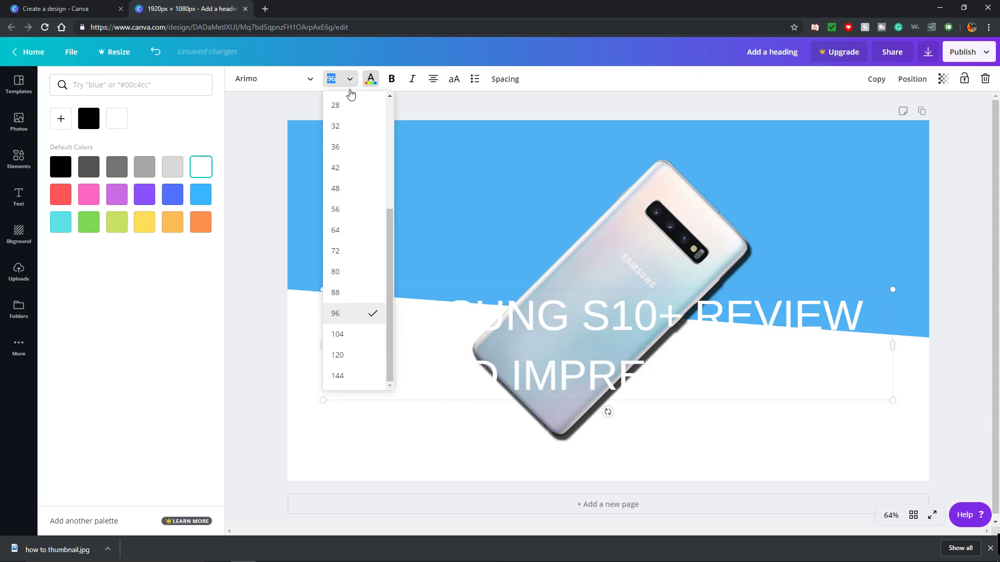
{"action": "left_click", "coordinate": [351, 273]}
Rotate the heading counterclockwise to follow the phone's slanted edge and move it to the upper-left side of the phone.
{"action": "left_click_drag", "start_coordinate": [576, 292], "coordinate": [523, 147]}
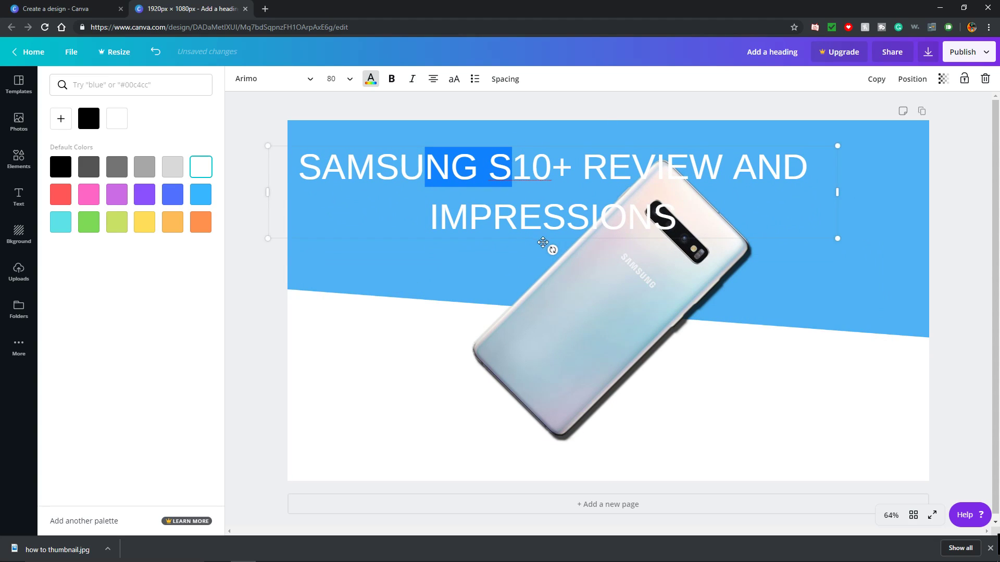
{"action": "left_click_drag", "start_coordinate": [551, 250], "coordinate": [560, 225]}
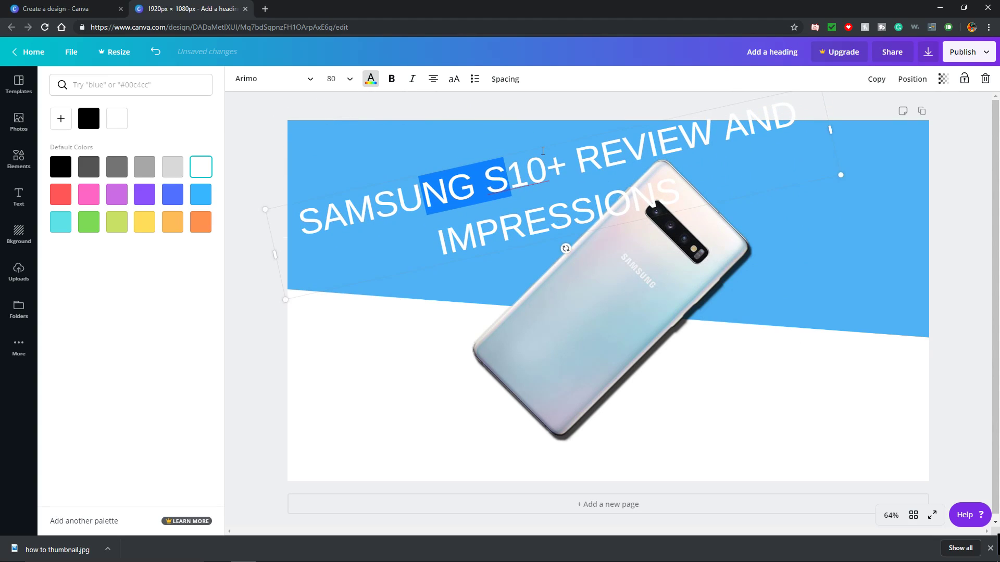
{"action": "left_click_drag", "start_coordinate": [540, 149], "coordinate": [544, 178]}
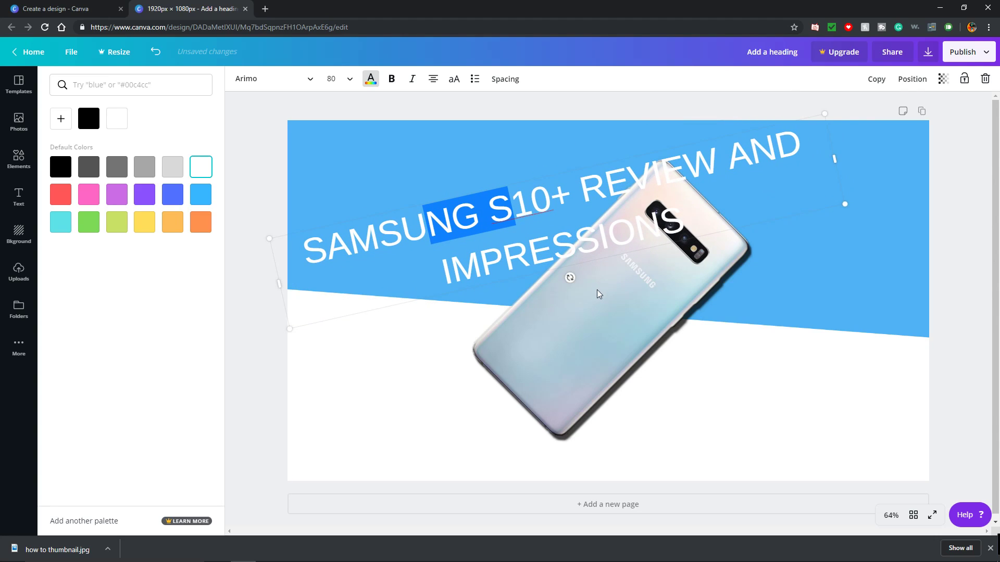
{"action": "left_click_drag", "start_coordinate": [571, 278], "coordinate": [592, 267]}
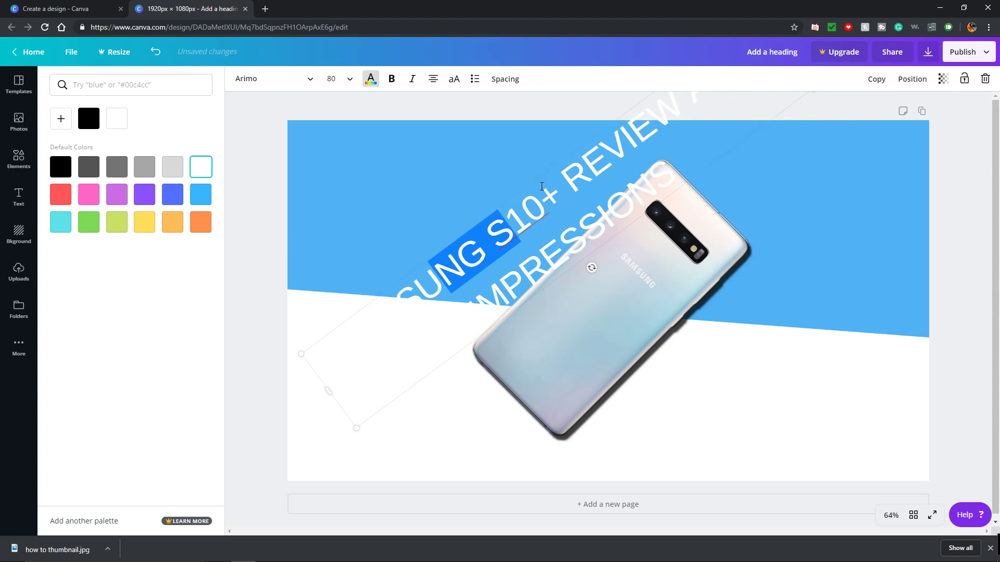
{"action": "left_click_drag", "start_coordinate": [535, 178], "coordinate": [427, 246]}
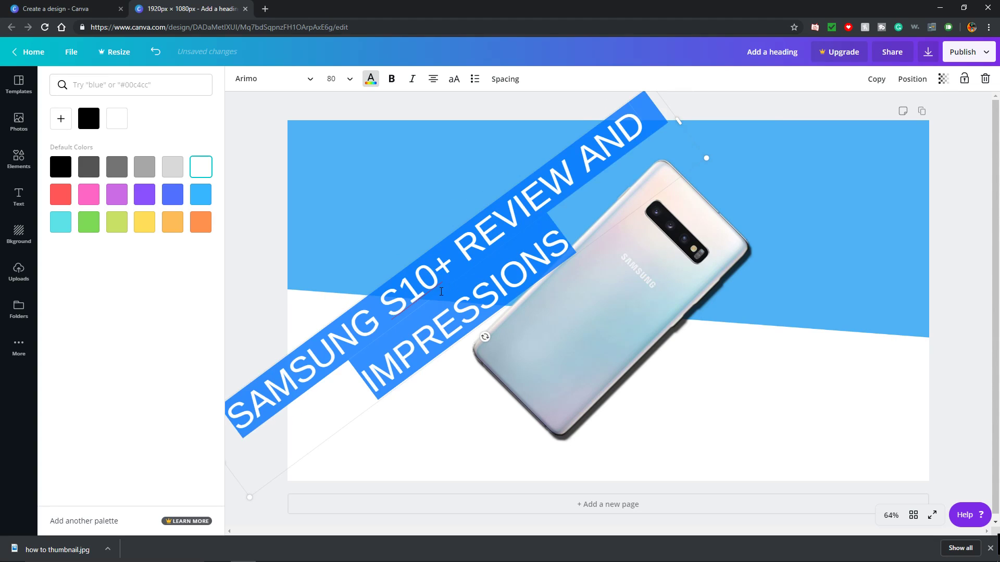
Set the tilted heading's font size to 56 and move it closer to the phone's upper-left edge.
{"action": "left_click", "coordinate": [349, 79]}
{"action": "left_click", "coordinate": [358, 222]}
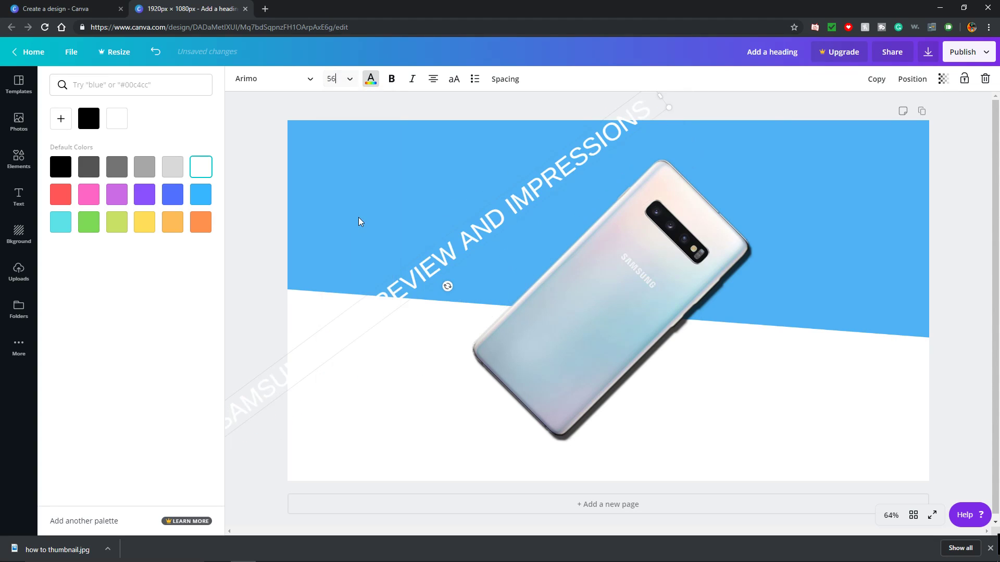
{"action": "left_click_drag", "start_coordinate": [410, 260], "coordinate": [488, 233]}
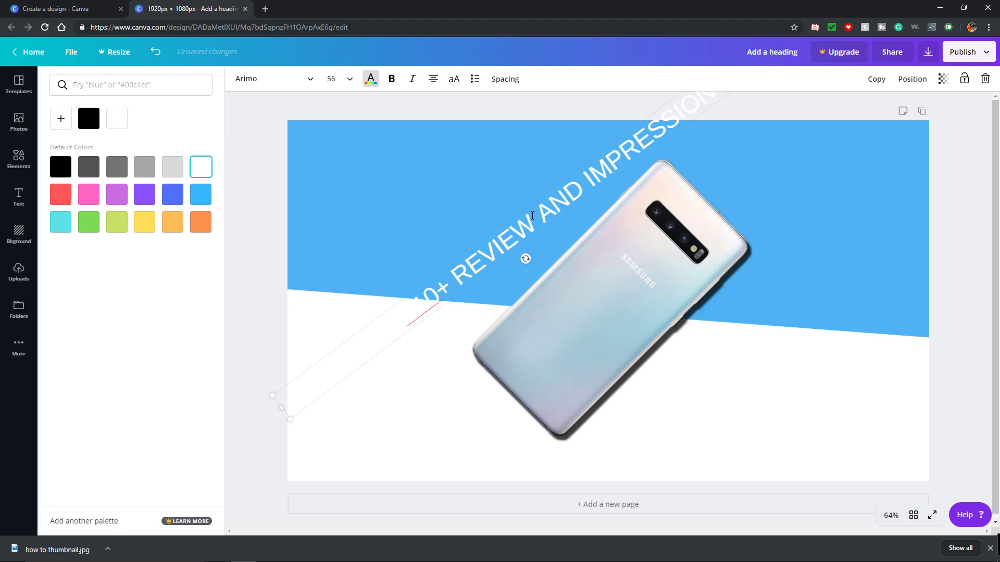
Break the heading into two lines after REVIEW and rotate it steeper to run parallel to the phone's edge.
{"action": "left_click", "coordinate": [532, 216]}
{"action": "key", "text": "Return"}
{"action": "left_click_drag", "start_coordinate": [468, 248], "coordinate": [480, 224]}
{"action": "left_click_drag", "start_coordinate": [562, 271], "coordinate": [588, 281]}
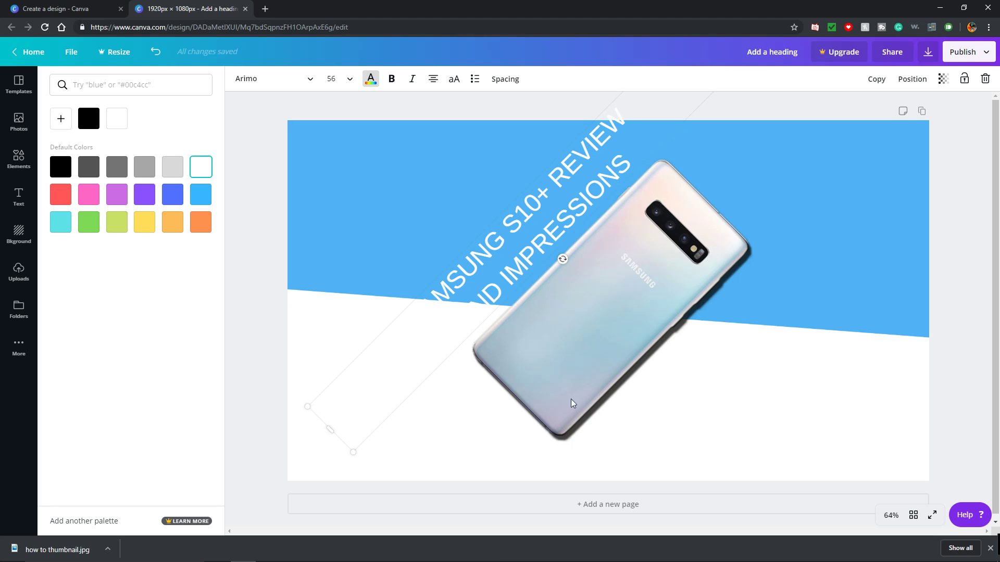
Change both lines of the heading to red from the default colors.
{"action": "triple_click", "coordinate": [406, 354]}
{"action": "triple_click", "coordinate": [411, 363]}
{"action": "left_click", "coordinate": [462, 287]}
{"action": "left_click_drag", "start_coordinate": [417, 303], "coordinate": [676, 134]}
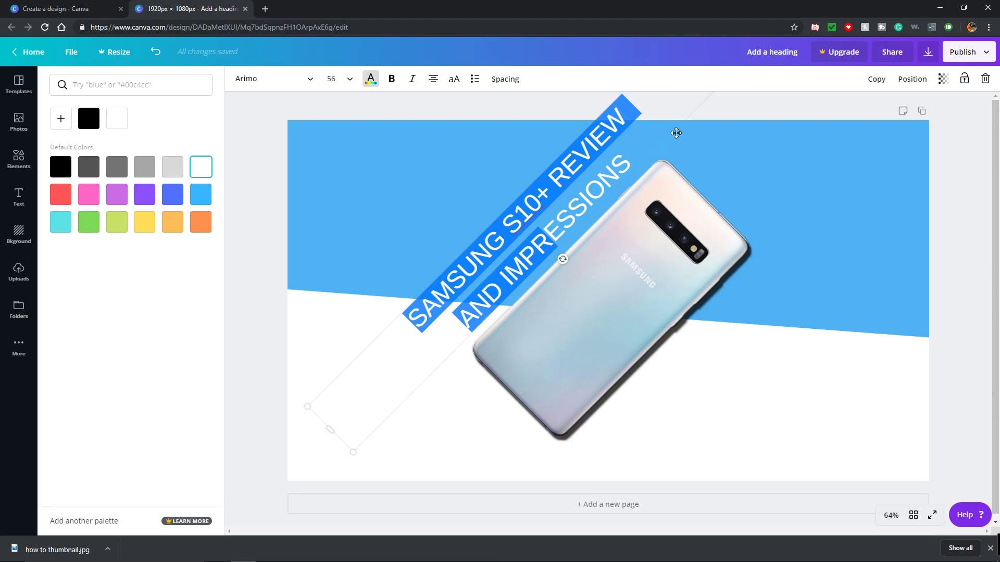
{"action": "left_click_drag", "start_coordinate": [399, 331], "coordinate": [684, 163]}
{"action": "key", "text": "Escape"}
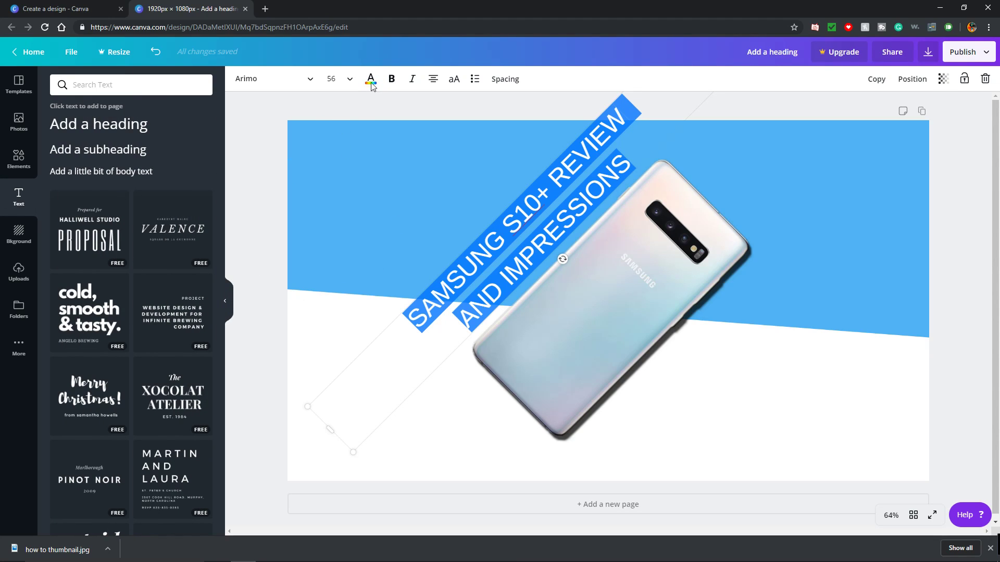
{"action": "left_click", "coordinate": [370, 80]}
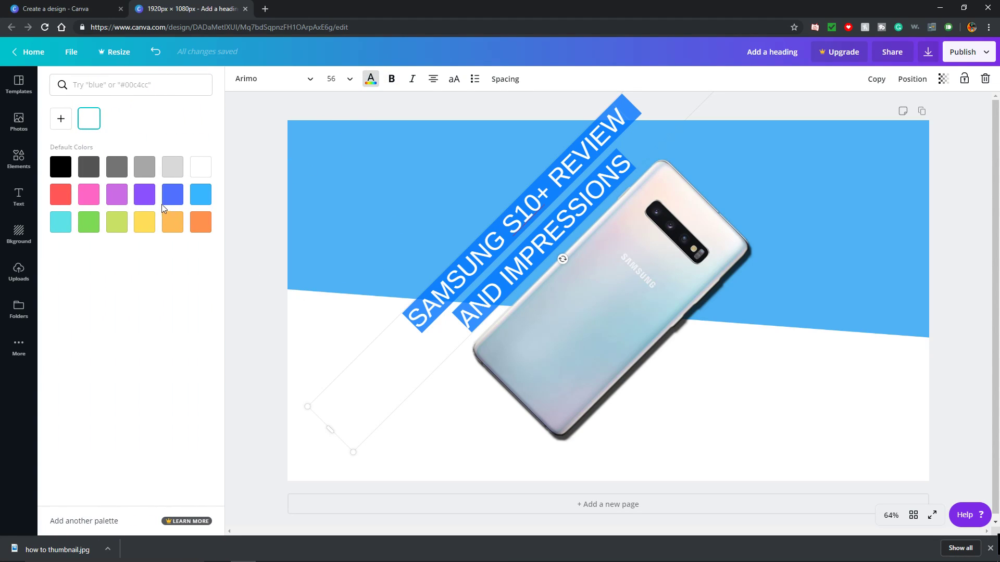
{"action": "left_click", "coordinate": [60, 194]}
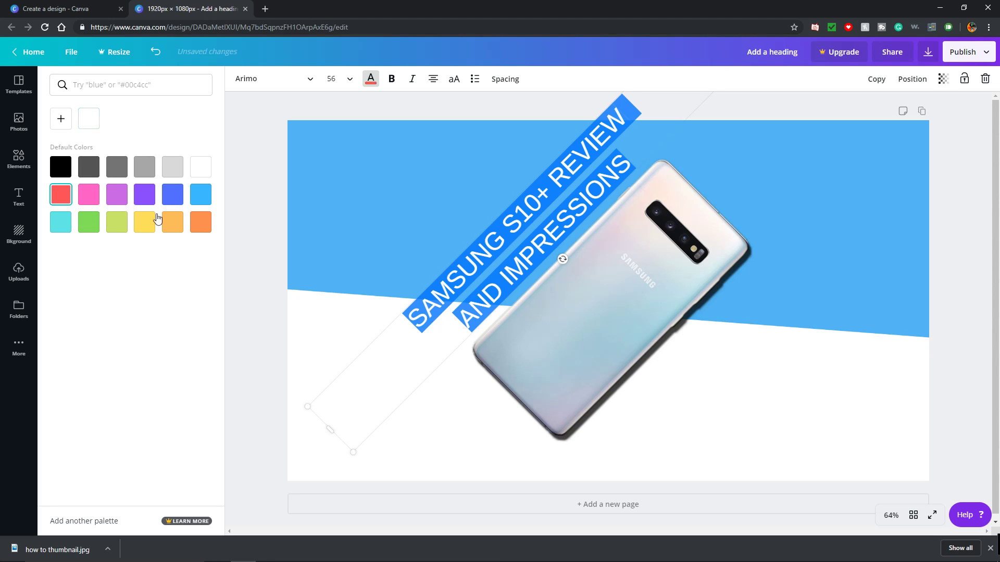
{"action": "left_click", "coordinate": [734, 264]}
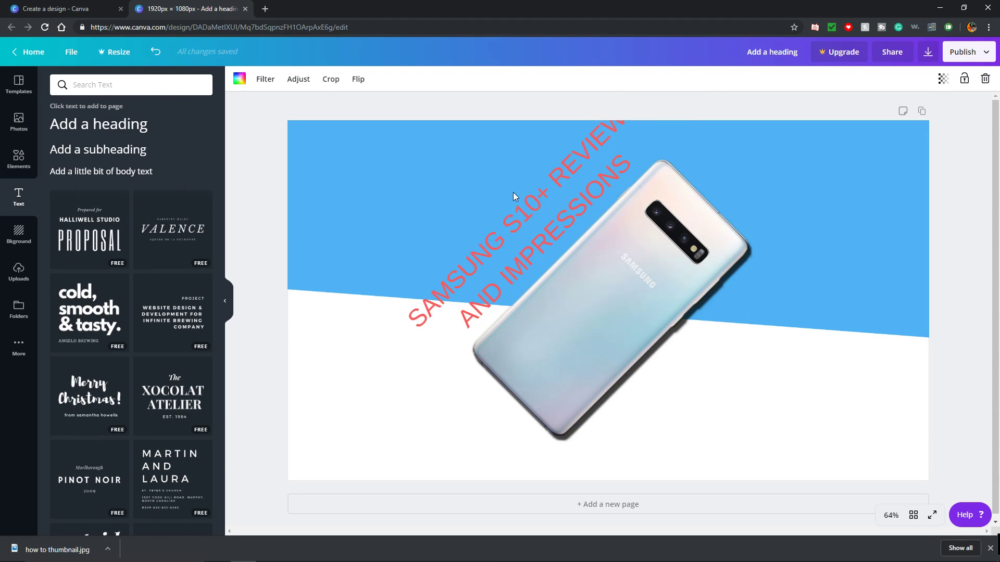
Move the heading away from the phone toward the lower left of the page and make both lines bold.
{"action": "left_click_drag", "start_coordinate": [505, 209], "coordinate": [428, 239]}
{"action": "triple_click", "coordinate": [502, 244]}
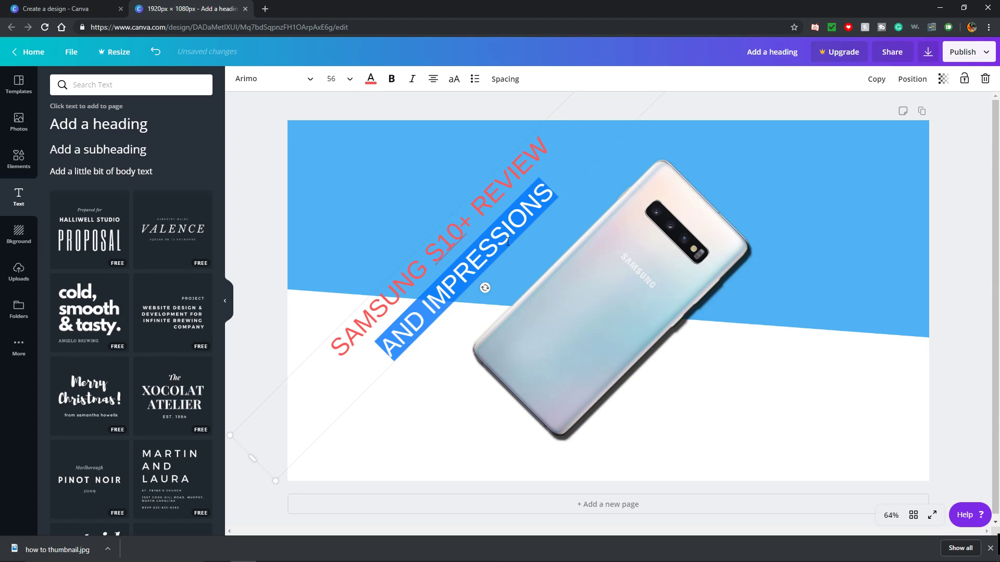
{"action": "left_click_drag", "start_coordinate": [568, 183], "coordinate": [325, 352]}
{"action": "left_click", "coordinate": [392, 78]}
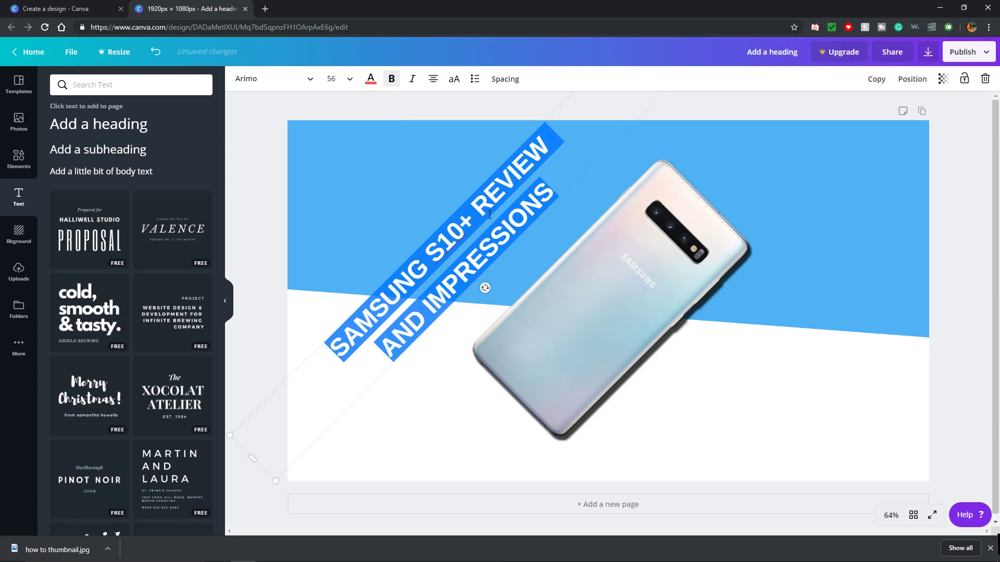
{"action": "left_click", "coordinate": [473, 239]}
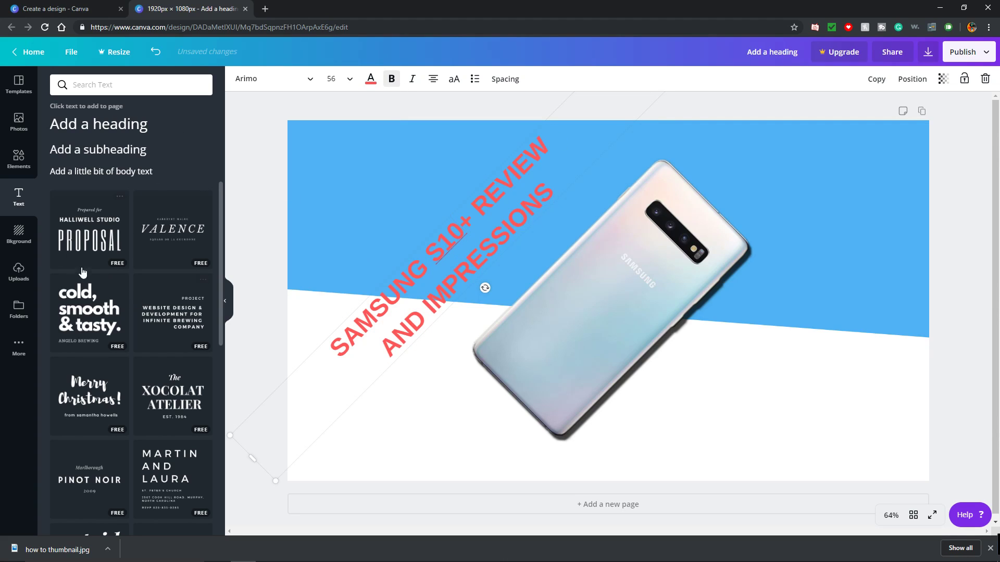
Add a solid rounded square from the Shapes elements onto the page.
{"action": "left_click", "coordinate": [17, 157]}
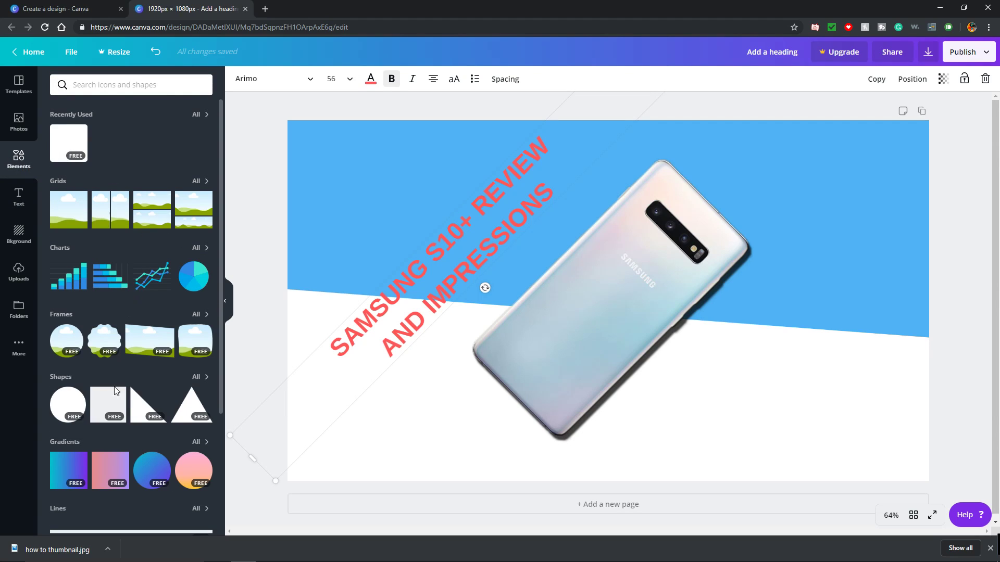
{"action": "scroll", "coordinate": [113, 400], "scroll_direction": "down", "scroll_amount": 1}
{"action": "scroll", "coordinate": [112, 400], "scroll_direction": "down", "scroll_amount": 2}
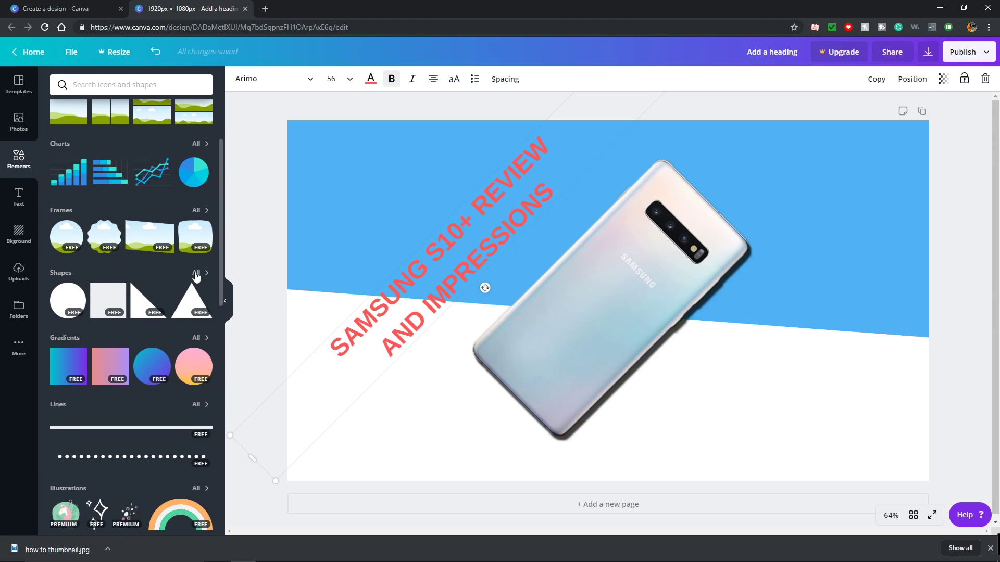
{"action": "left_click", "coordinate": [196, 274]}
{"action": "scroll", "coordinate": [132, 344], "scroll_direction": "down", "scroll_amount": 1}
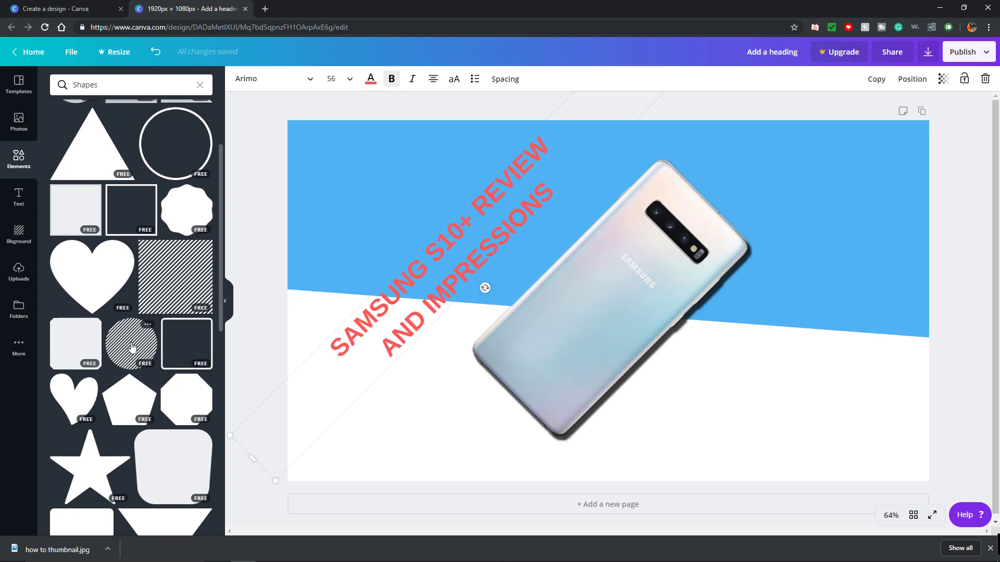
{"action": "scroll", "coordinate": [94, 388], "scroll_direction": "down", "scroll_amount": 2}
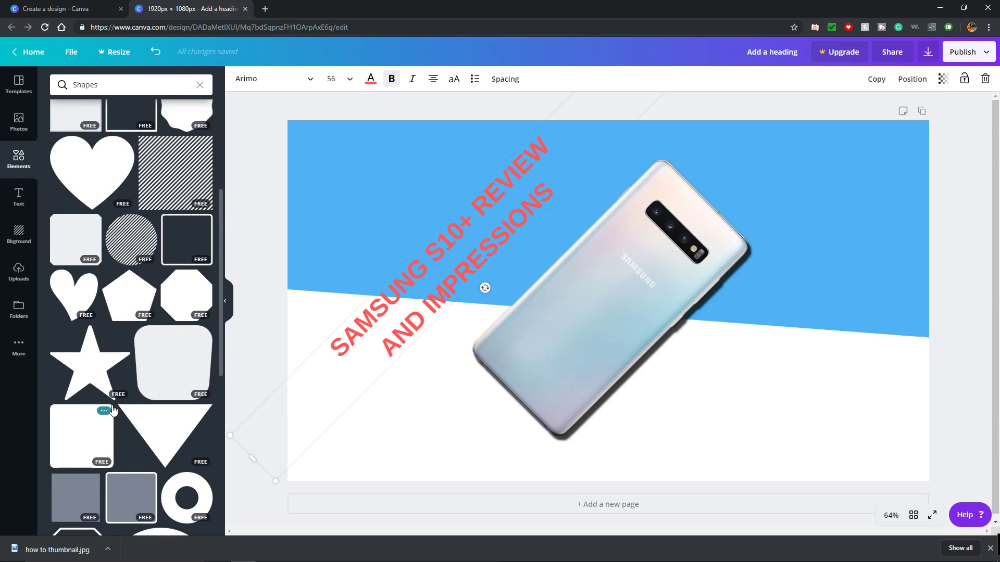
{"action": "left_click_drag", "start_coordinate": [94, 458], "coordinate": [428, 266]}
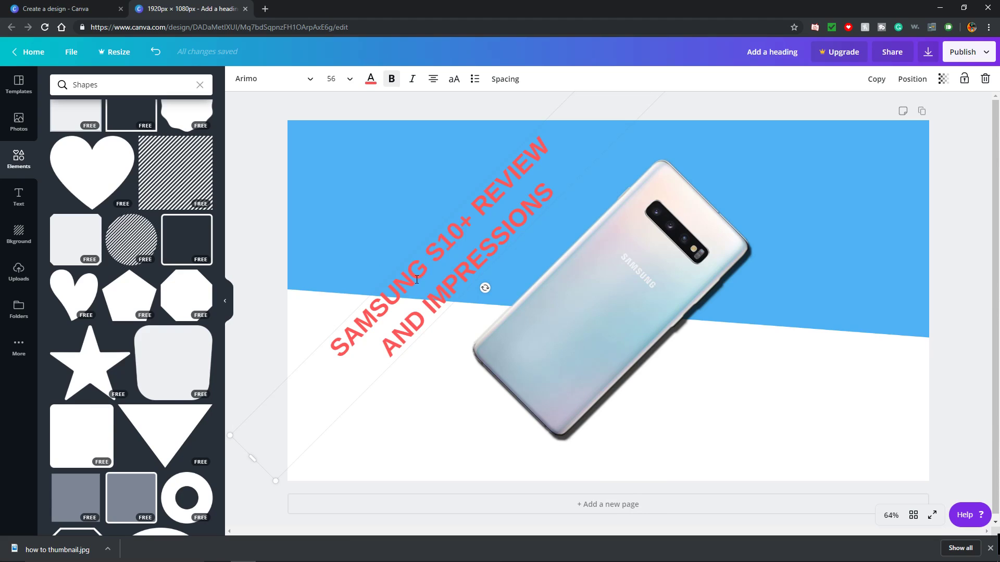
{"action": "left_click_drag", "start_coordinate": [74, 430], "coordinate": [410, 215]}
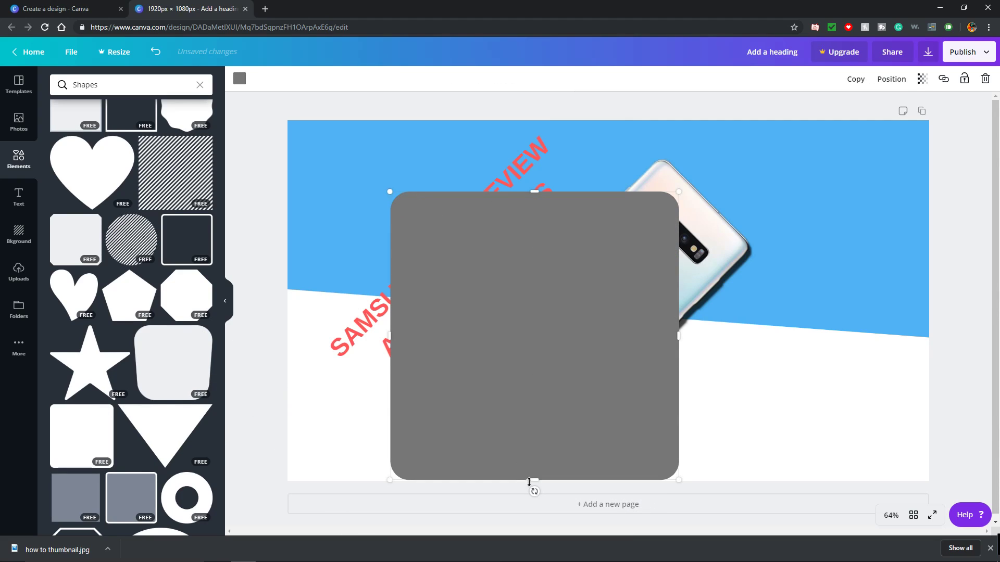
Shorten the gray rounded shape into a bar, tilt it parallel to the phone's edge and place it beside the phone.
{"action": "left_click_drag", "start_coordinate": [535, 479], "coordinate": [574, 284]}
{"action": "left_click", "coordinate": [458, 230]}
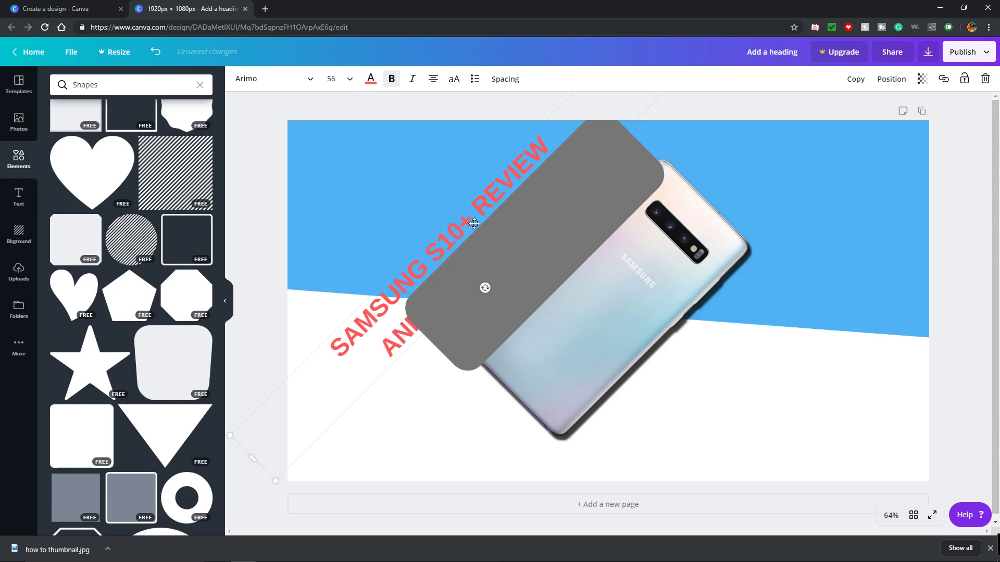
{"action": "left_click", "coordinate": [474, 223]}
{"action": "left_click_drag", "start_coordinate": [435, 225], "coordinate": [522, 210]}
{"action": "left_click", "coordinate": [473, 255]}
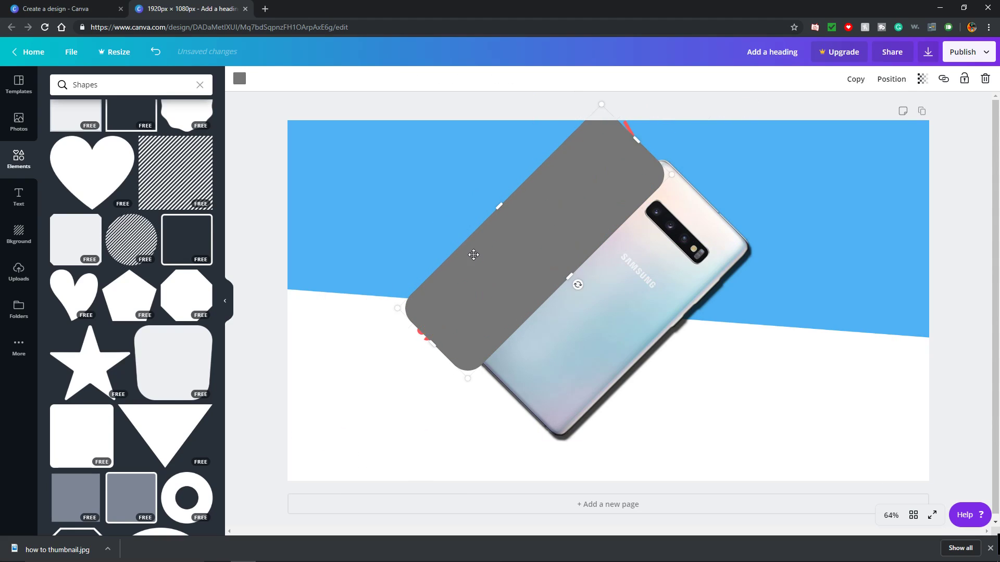
{"action": "left_click_drag", "start_coordinate": [485, 251], "coordinate": [411, 264]}
Move the heading onto the gray shape's area and scale its text down to size 52.4.
{"action": "left_click", "coordinate": [594, 211]}
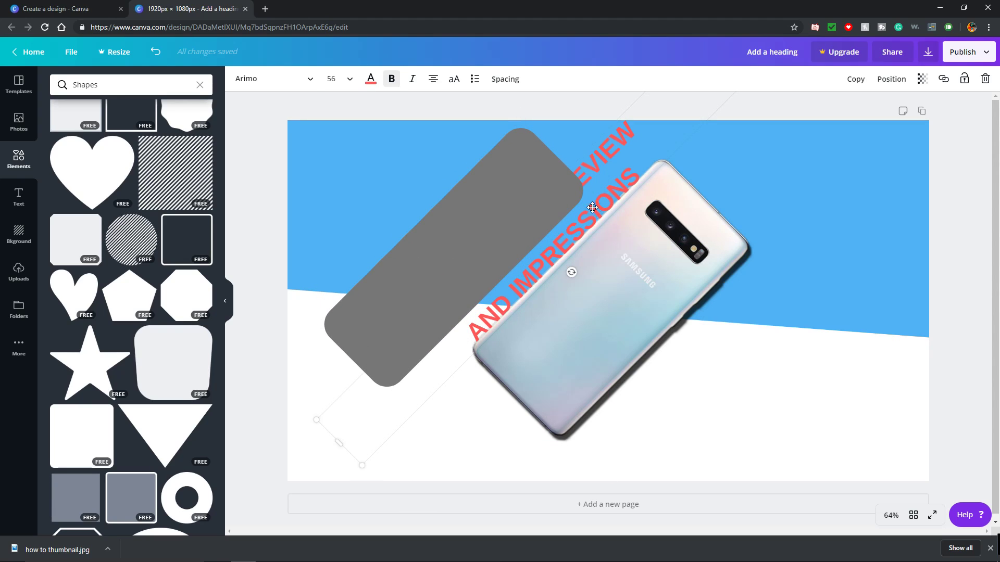
{"action": "left_click_drag", "start_coordinate": [587, 156], "coordinate": [647, 185]}
{"action": "left_click_drag", "start_coordinate": [599, 223], "coordinate": [449, 223]}
{"action": "left_click_drag", "start_coordinate": [281, 487], "coordinate": [303, 458]}
{"action": "mouse_move", "coordinate": [403, 267]}
{"action": "left_mouse_down"}
{"action": "mouse_move", "coordinate": [395, 279]}
{"action": "mouse_move", "coordinate": [392, 268]}
{"action": "left_mouse_up"}
Recolor the rounded shape orange after trying turquoise, yellow and light orange from the default colors.
{"action": "left_click", "coordinate": [403, 255]}
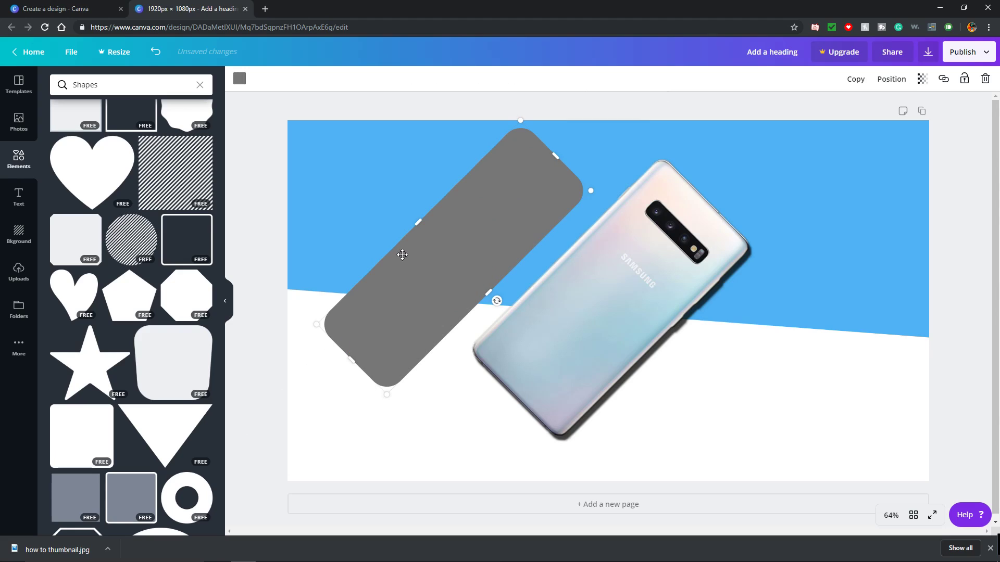
{"action": "left_click", "coordinate": [239, 78]}
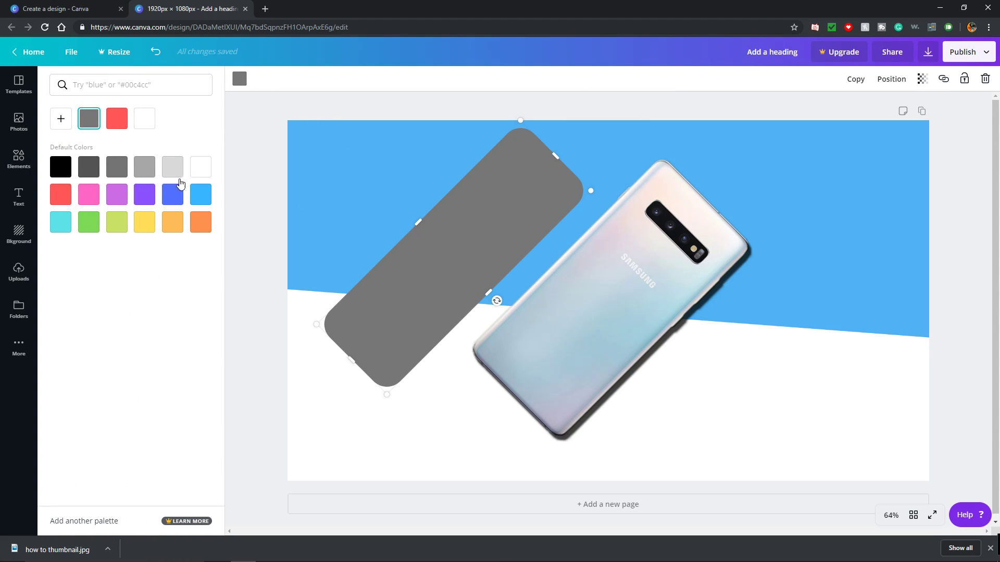
{"action": "left_click", "coordinate": [61, 224]}
{"action": "left_click", "coordinate": [144, 223]}
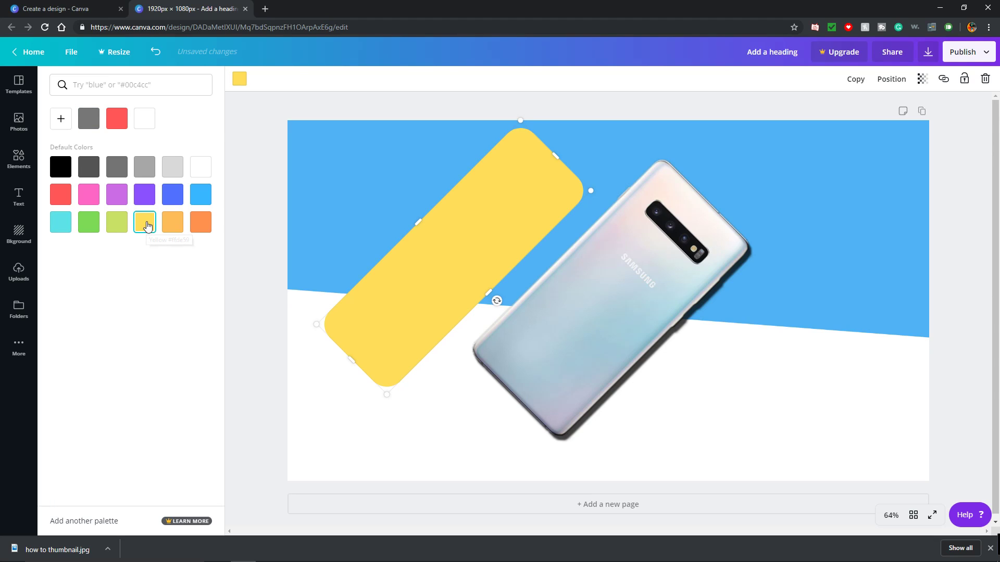
{"action": "left_click", "coordinate": [173, 222]}
{"action": "left_click", "coordinate": [200, 223]}
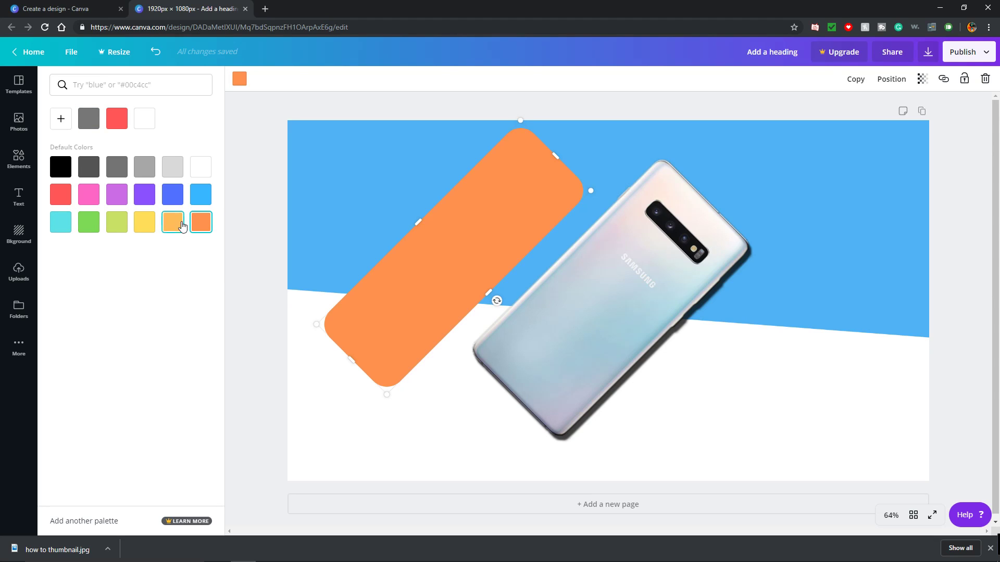
{"action": "left_click", "coordinate": [346, 173]}
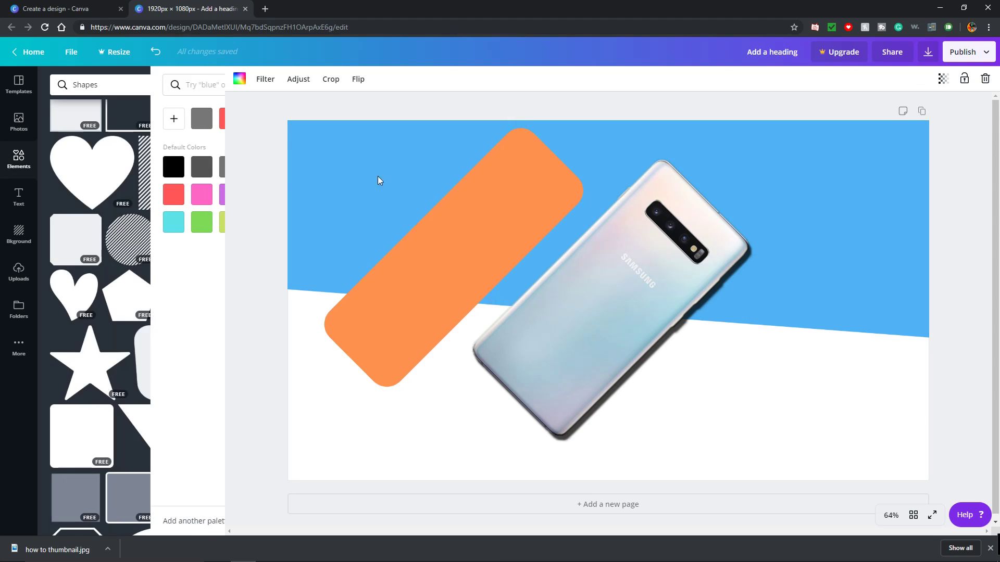
Select the heading hidden behind the orange shape and nudge it slightly up and toward the phone.
{"action": "left_click", "coordinate": [429, 232]}
{"action": "left_click", "coordinate": [577, 161]}
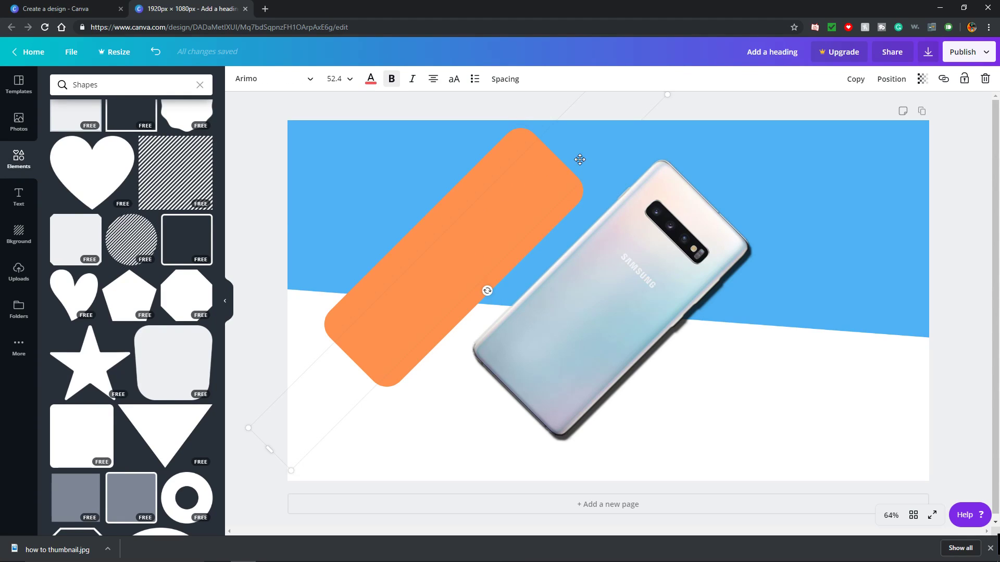
{"action": "key", "text": "ctrl+]"}
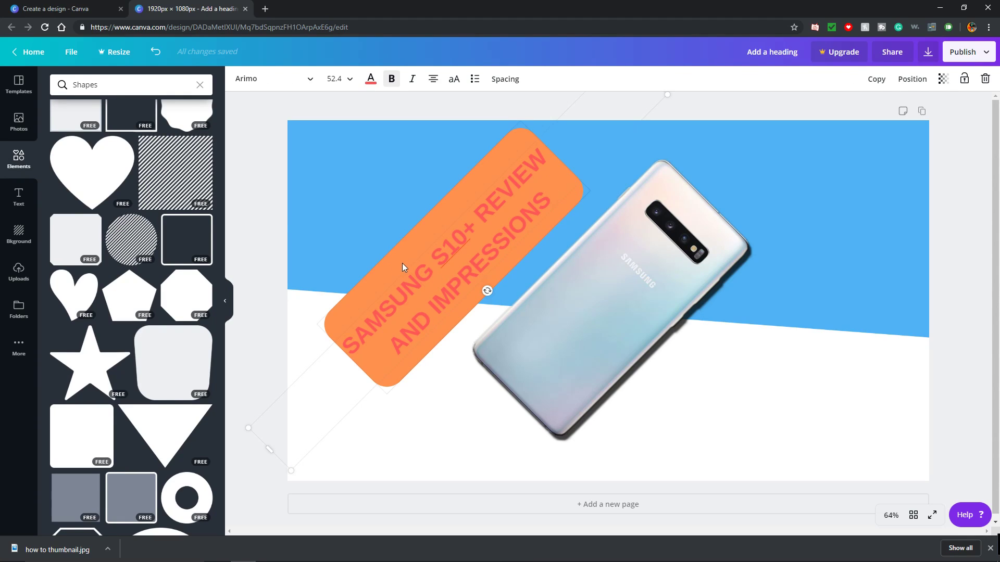
{"action": "left_click_drag", "start_coordinate": [402, 264], "coordinate": [406, 260]}
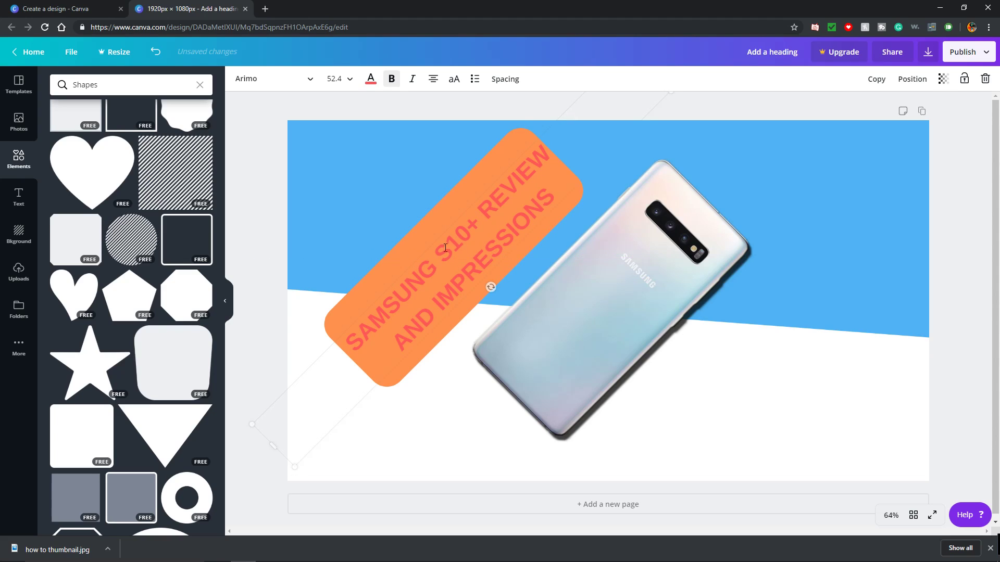
Bring the heading forward in front of the orange shape.
{"action": "key", "text": "Delete"}
{"action": "key", "text": "ctrl+z"}
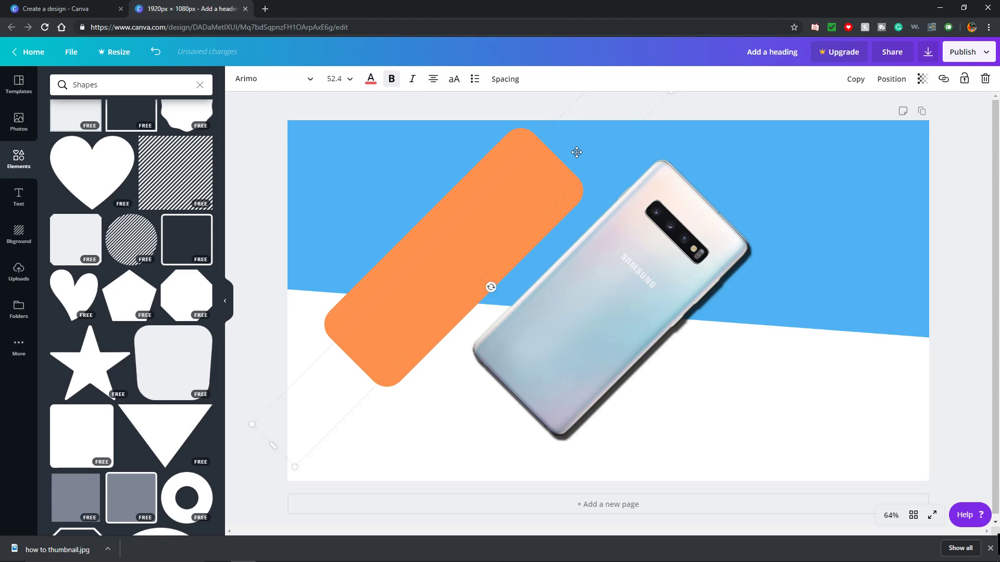
{"action": "key", "text": "ctrl+z"}
{"action": "left_click", "coordinate": [549, 170]}
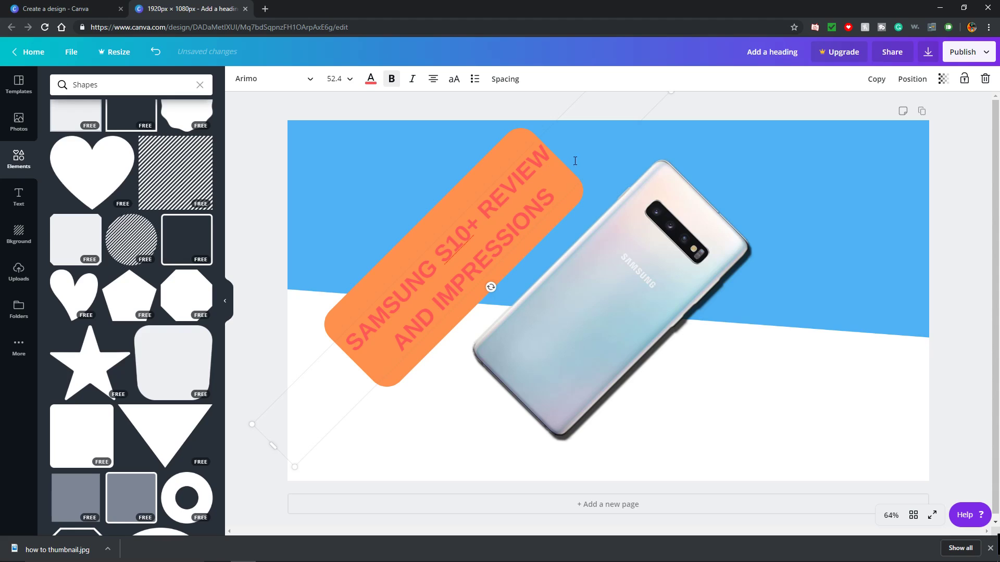
{"action": "left_click", "coordinate": [912, 79]}
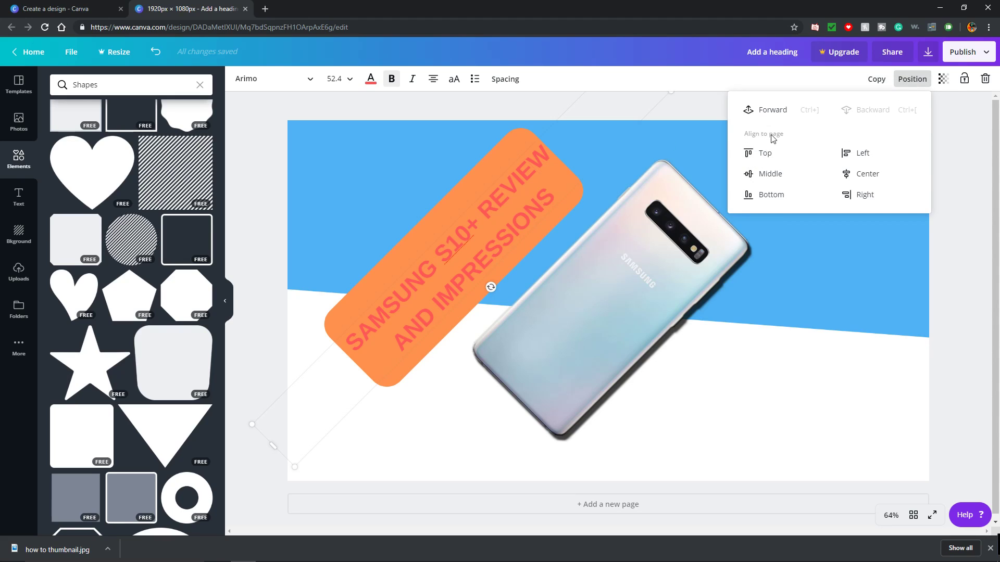
{"action": "left_click", "coordinate": [758, 123]}
{"action": "left_click", "coordinate": [488, 283]}
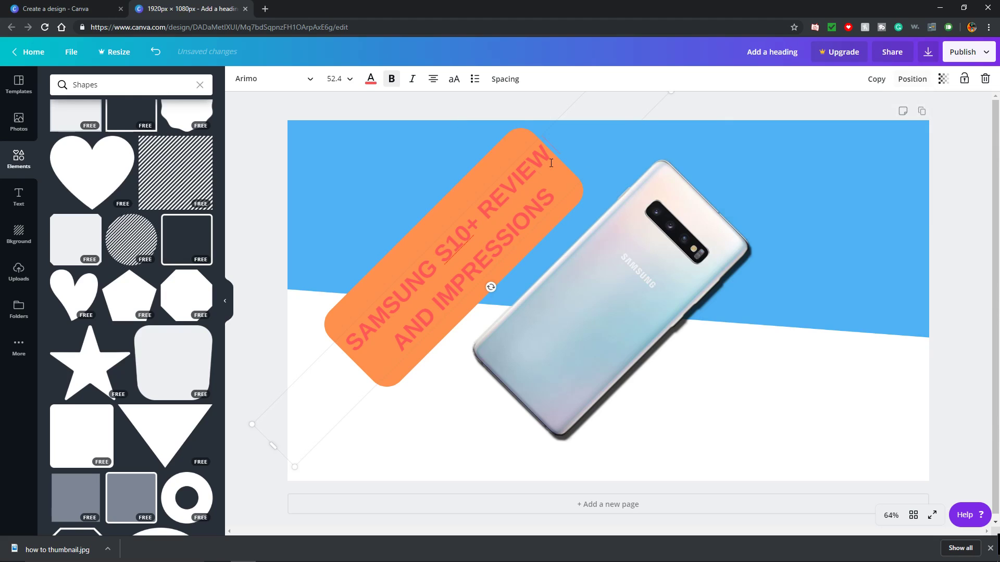
Bring the orange shape forward over the heading and send it backward behind the text again.
{"action": "left_click", "coordinate": [456, 187]}
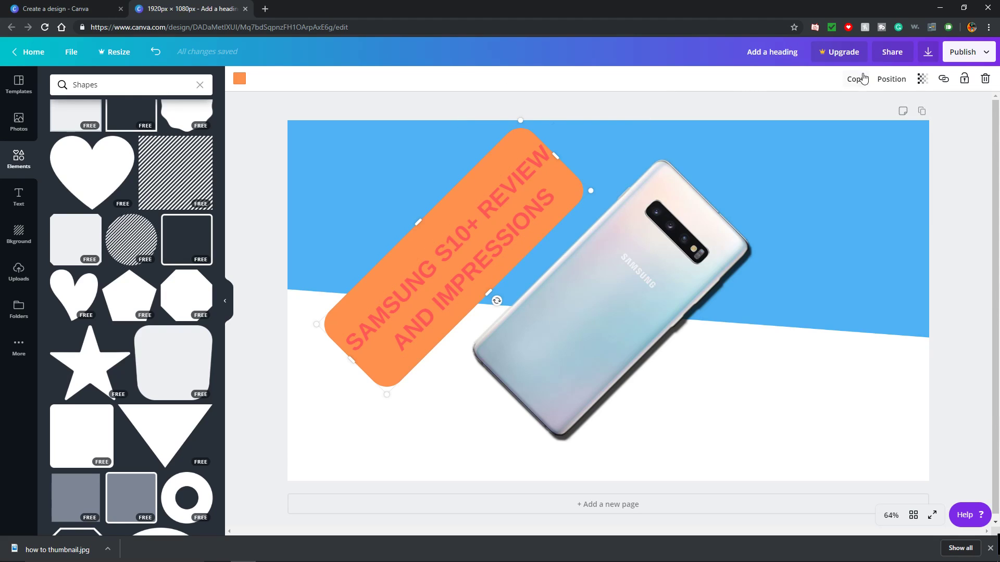
{"action": "left_click", "coordinate": [892, 84]}
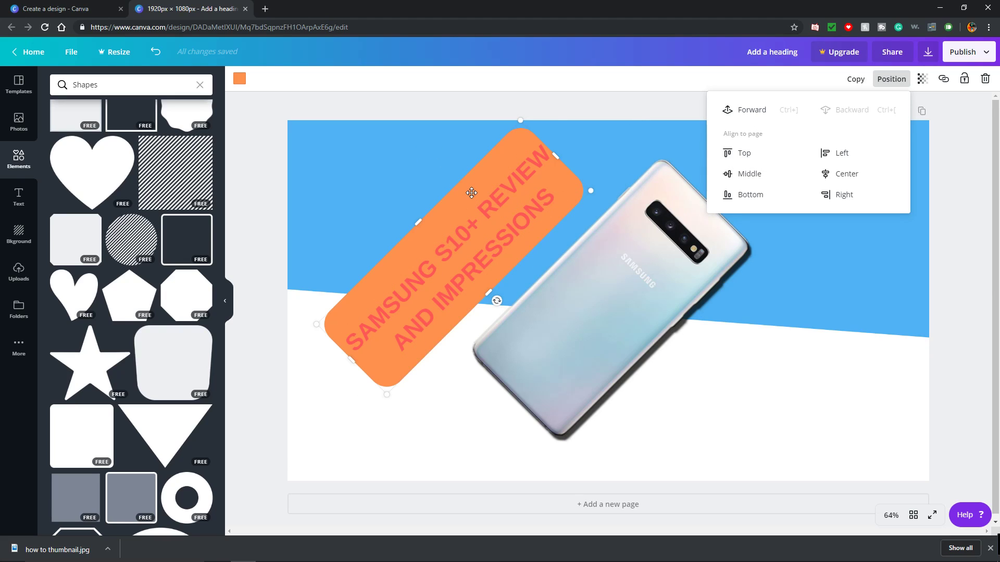
{"action": "left_click", "coordinate": [729, 111]}
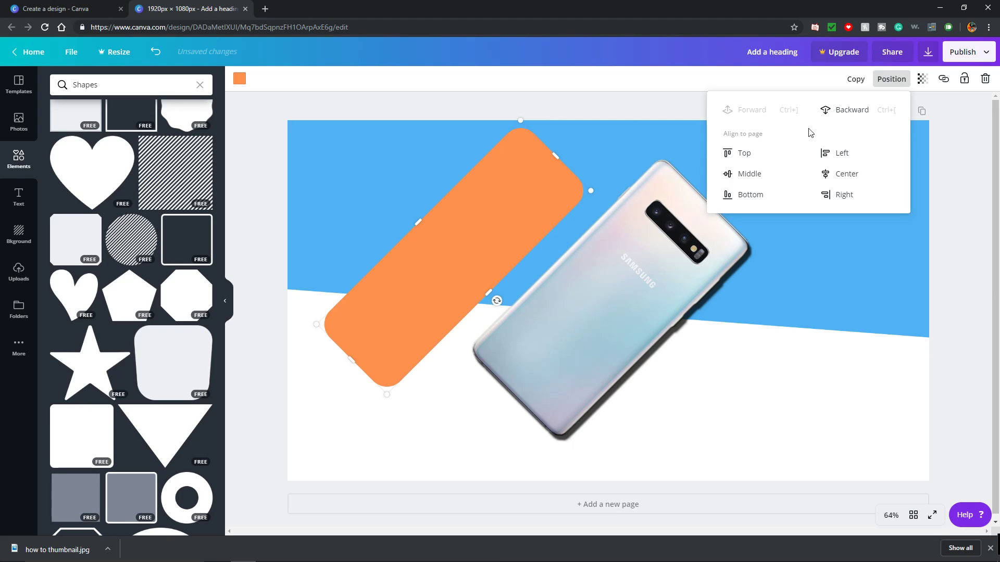
{"action": "left_click", "coordinate": [849, 110]}
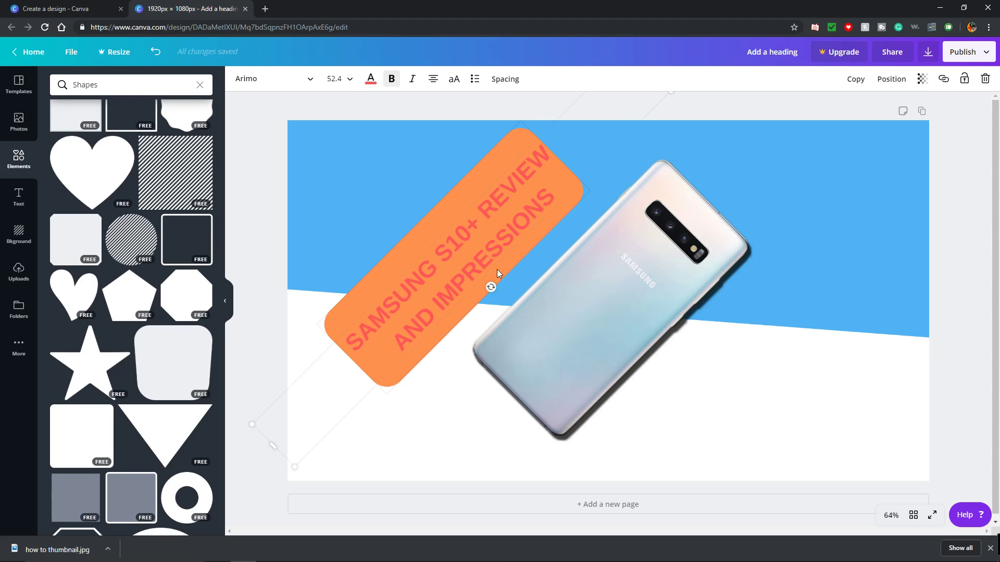
Nudge the heading slightly left on the orange shape.
{"action": "left_click_drag", "start_coordinate": [469, 214], "coordinate": [462, 214]}
{"action": "triple_click", "coordinate": [473, 231]}
{"action": "left_click", "coordinate": [472, 230]}
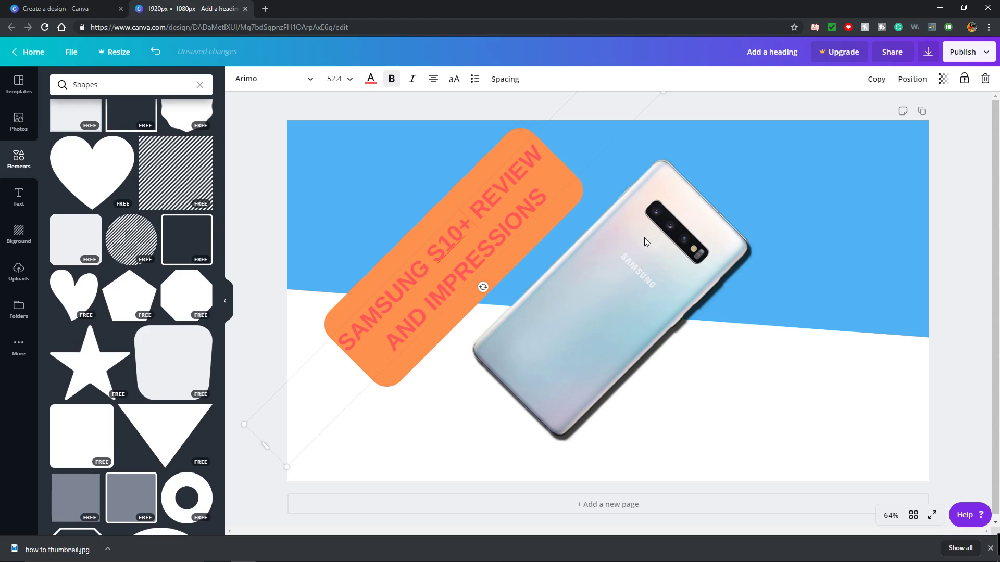
Select the text of both heading lines, SAMSUNG S10+ REVIEW AND IMPRESSIONS.
{"action": "left_click_drag", "start_coordinate": [551, 191], "coordinate": [398, 333]}
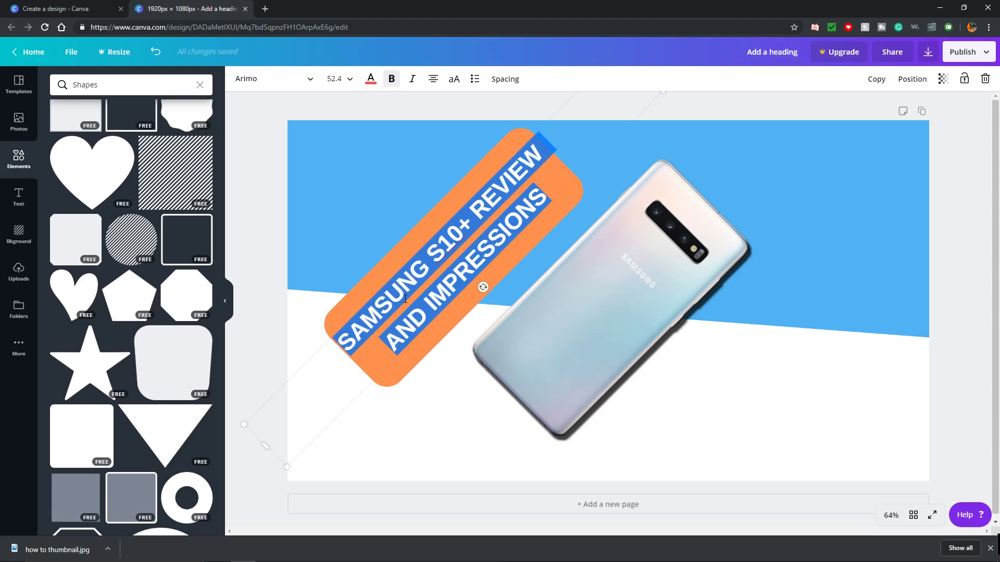
{"action": "left_click", "coordinate": [461, 280]}
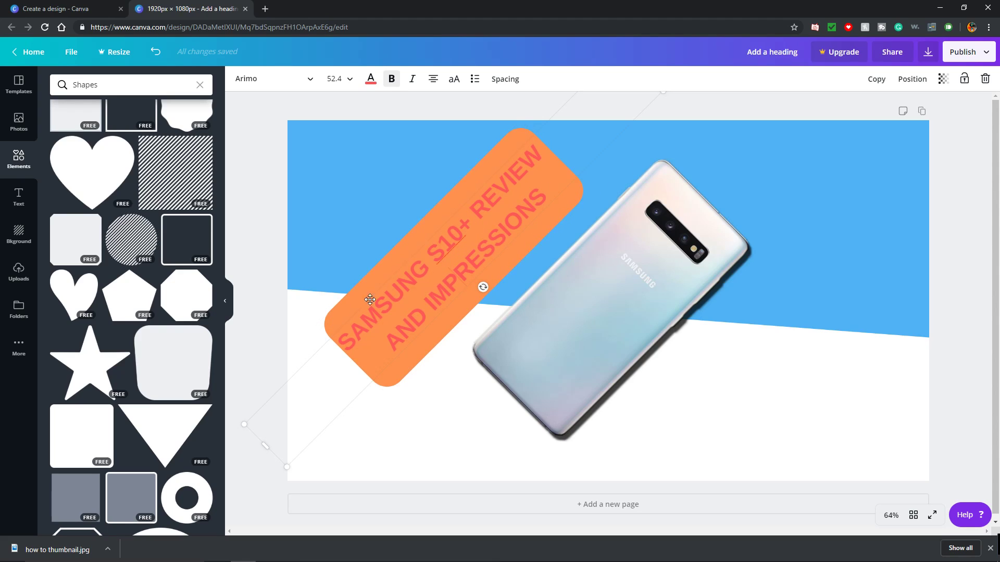
{"action": "left_click_drag", "start_coordinate": [552, 181], "coordinate": [343, 340]}
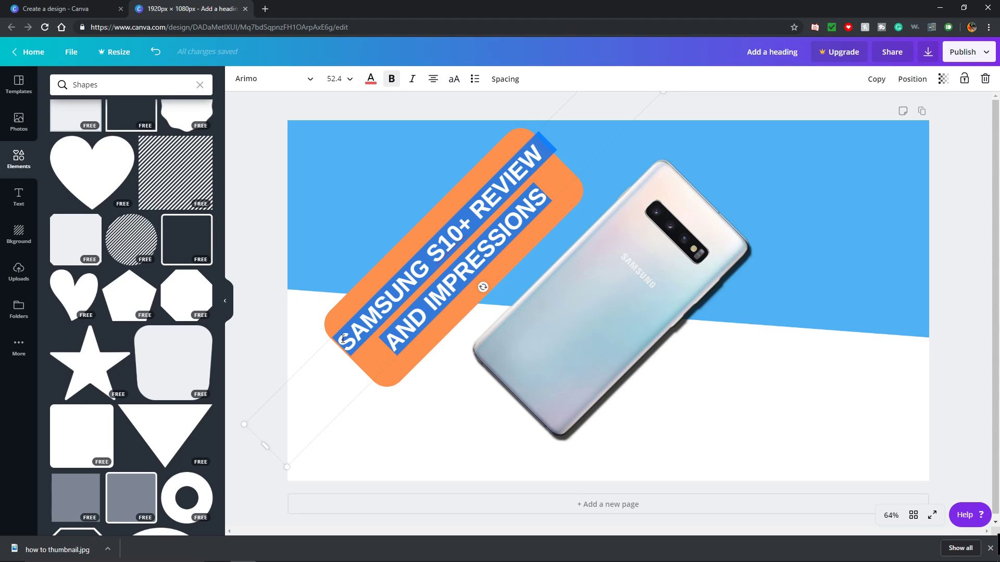